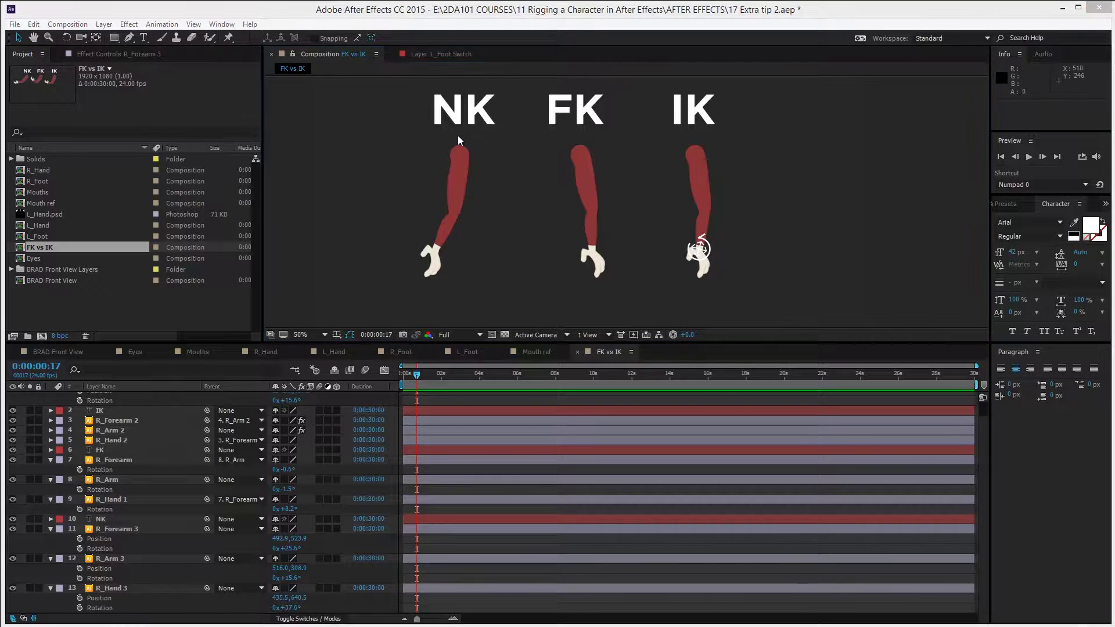
At frame 0, select the three NK arm pieces and add position and rotation keyframes
drag(417, 374, 404, 374)
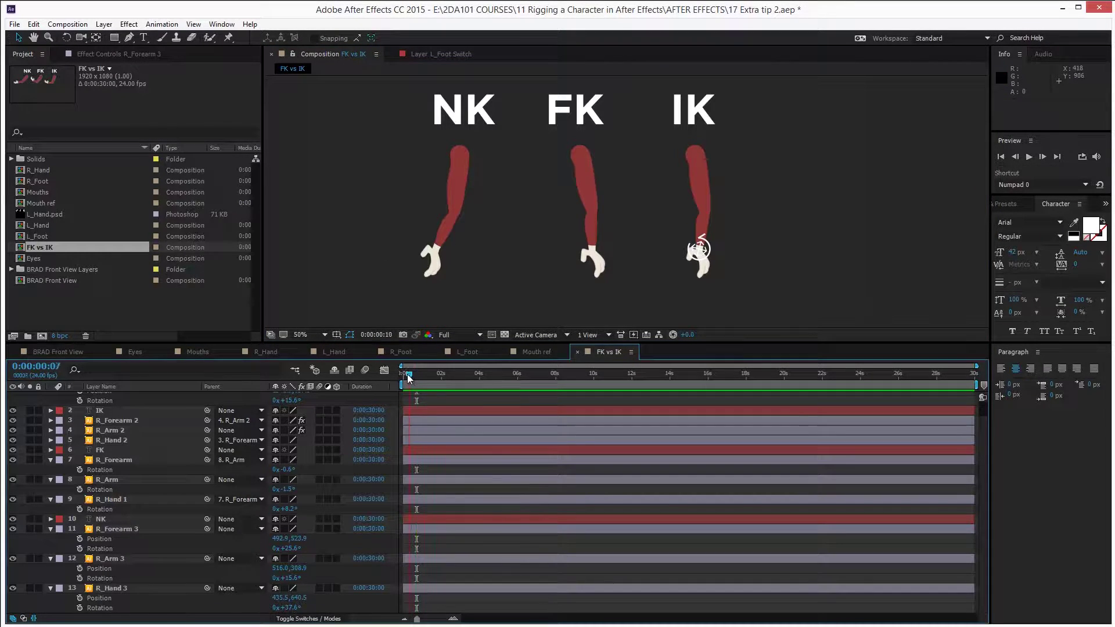
drag(489, 272, 388, 172)
key(alt+shift+p)
key(alt+shift+r)
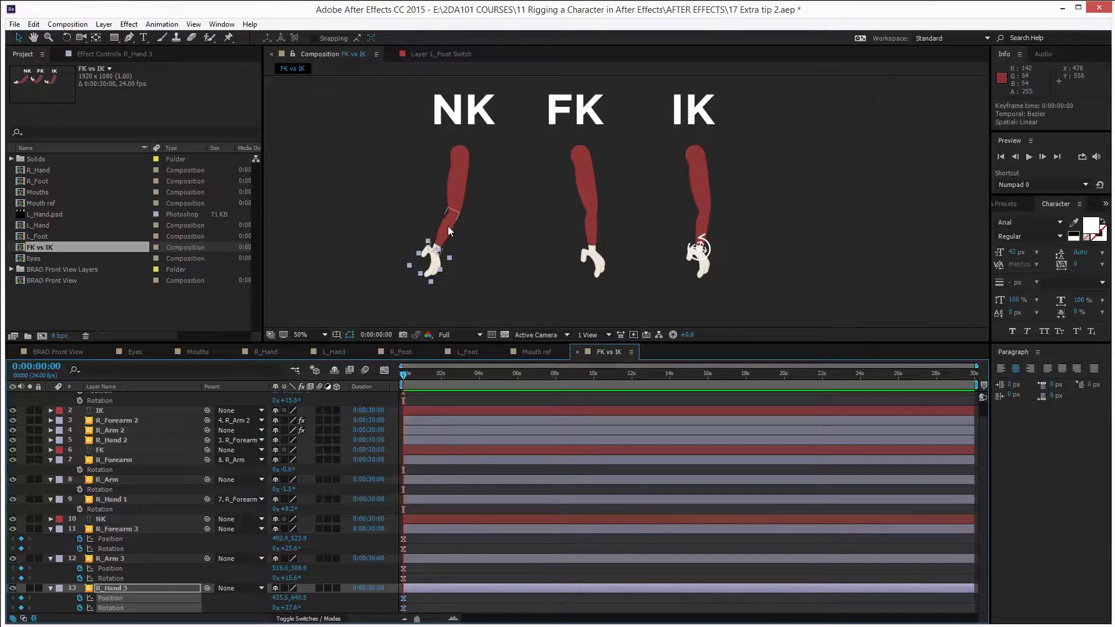
At frame 10, rotate the NK upper arm and forearm, then move the forearm up-left
key(shift+Page_Down)
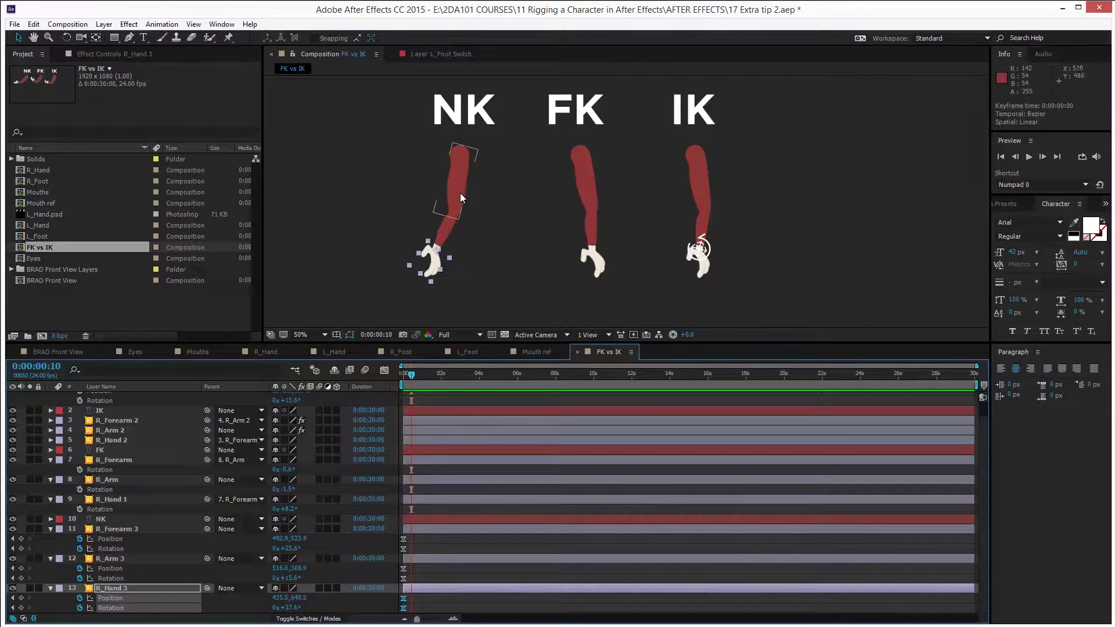
click(459, 193)
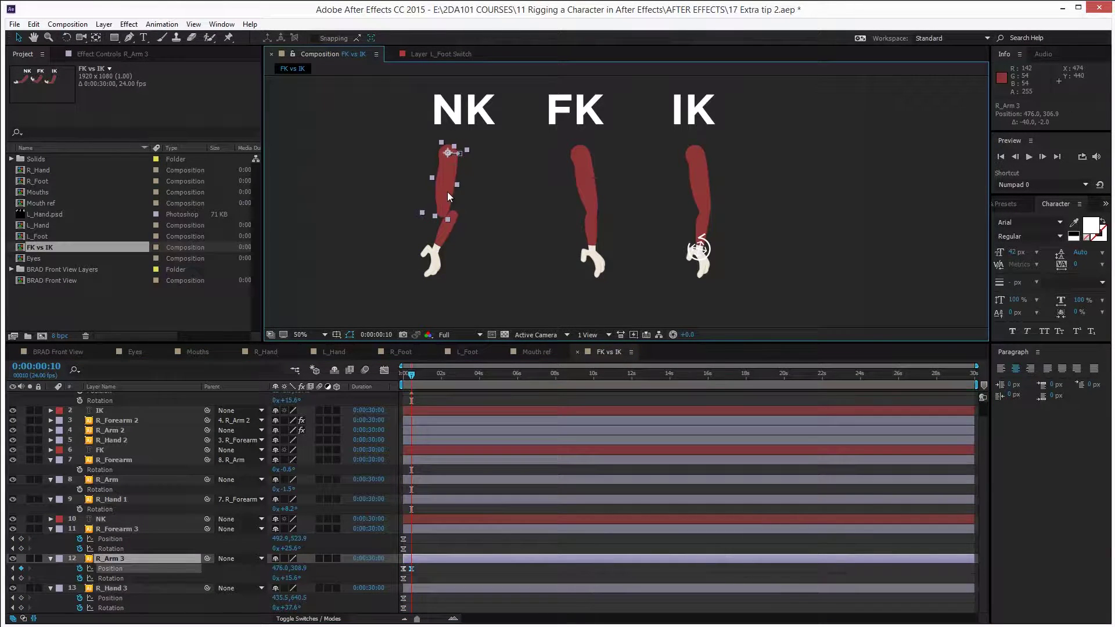
key(w)
drag(463, 195, 442, 215)
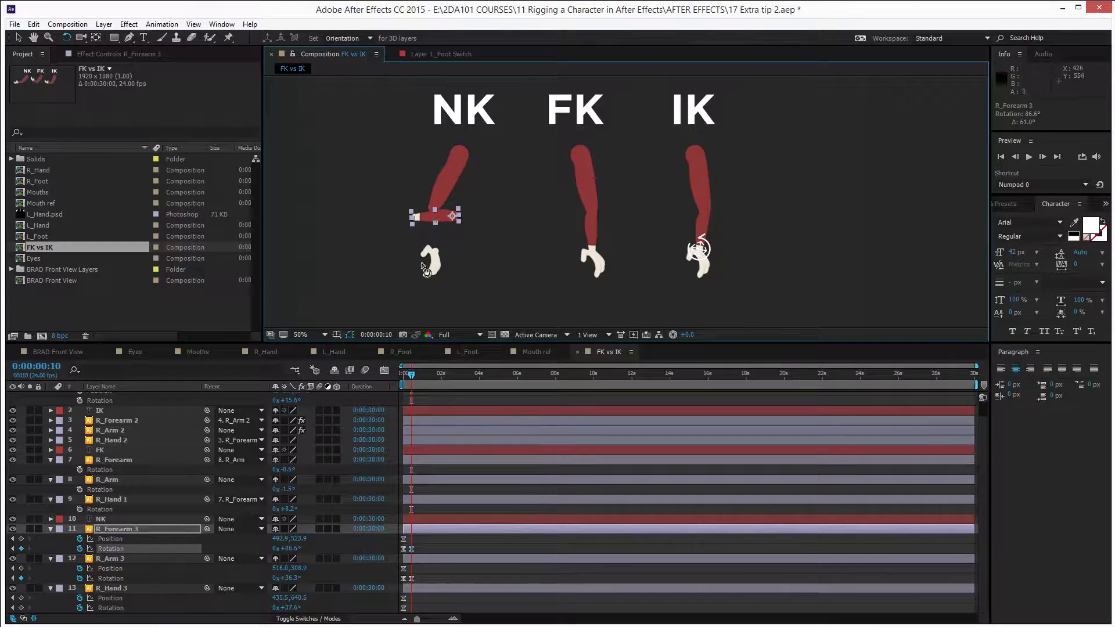
mouse_move(433, 276)
mouse_down()
mouse_move(418, 270)
mouse_move(433, 264)
mouse_up()
key(v)
drag(443, 214, 423, 207)
Zoom to 100% and move the NK forearm and hand back into place
key(comma)
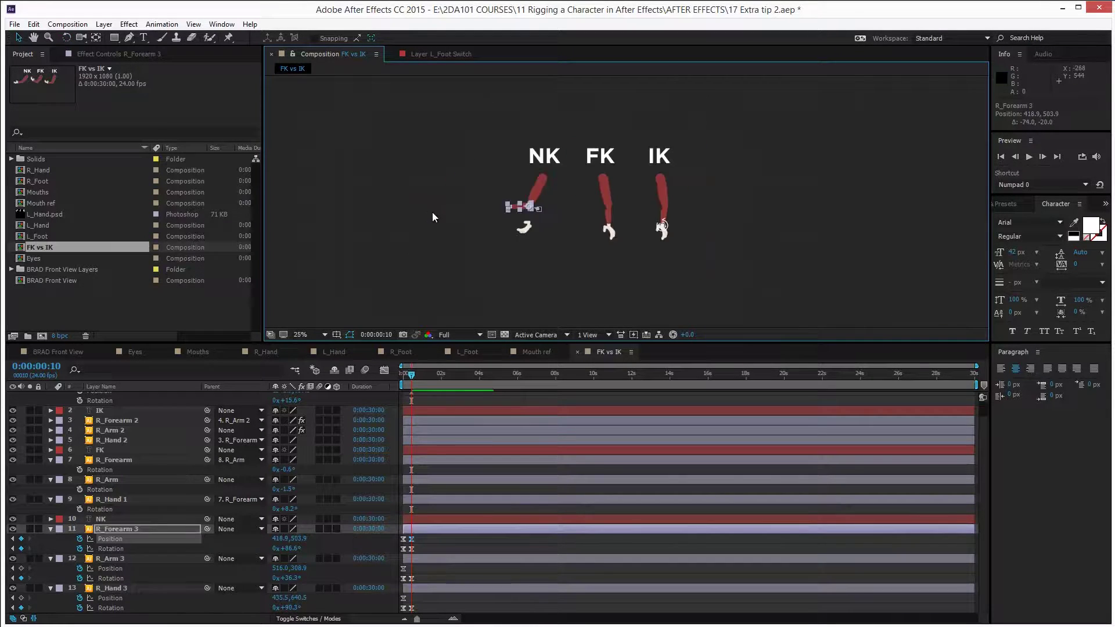
key(h)
scroll(608, 222, up, 3)
drag(608, 221, 949, 182)
key(v)
drag(588, 176, 585, 171)
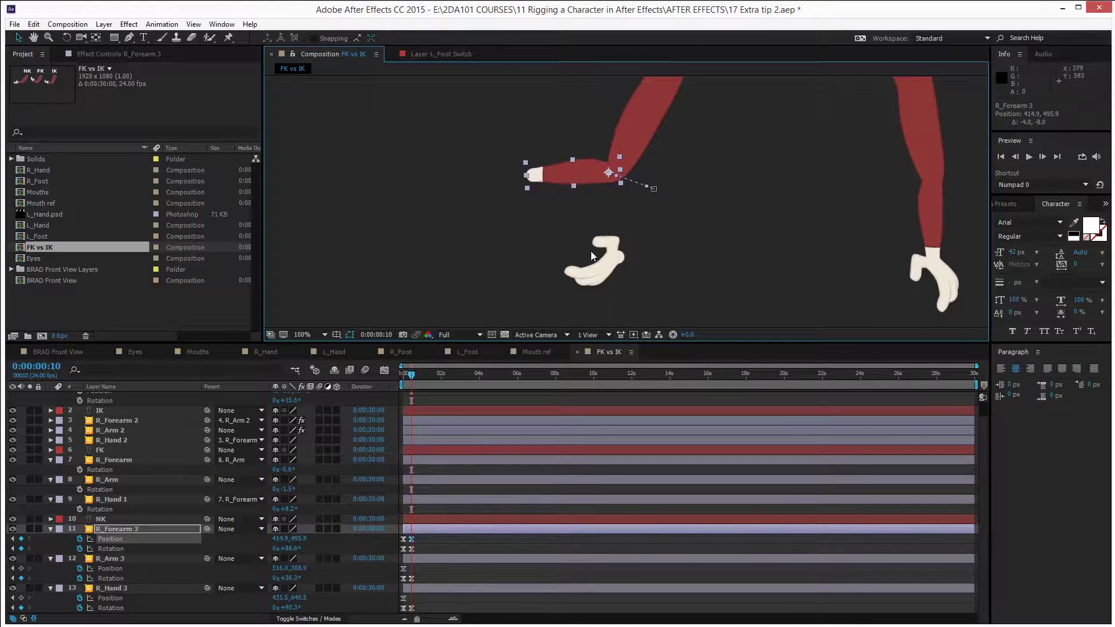
drag(598, 253, 410, 242)
key(w)
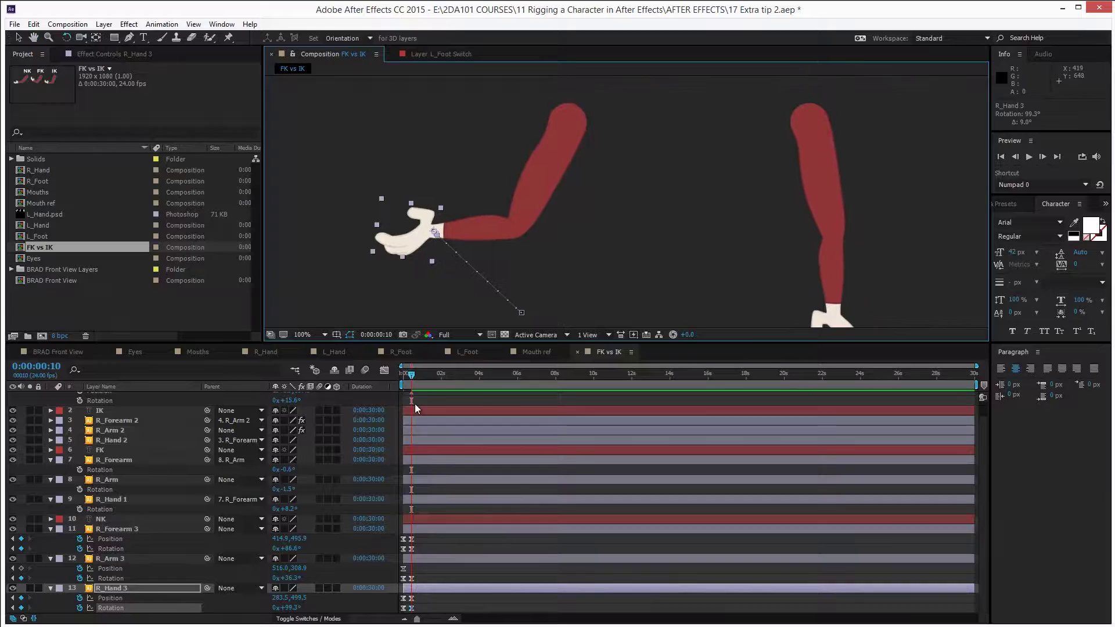
Scrub through the NK arm animation, checking the pose around frame 8
scroll(410, 417, up, 3)
scroll(410, 417, up, 3)
scroll(419, 432, up, 1)
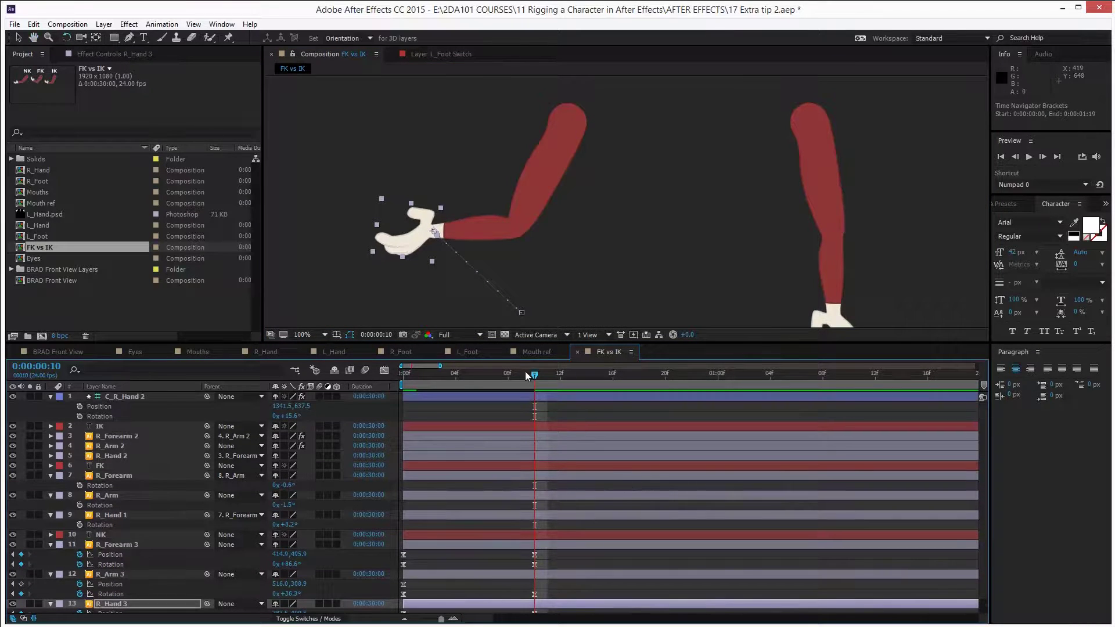
click(498, 375)
drag(496, 375, 538, 398)
key(comma)
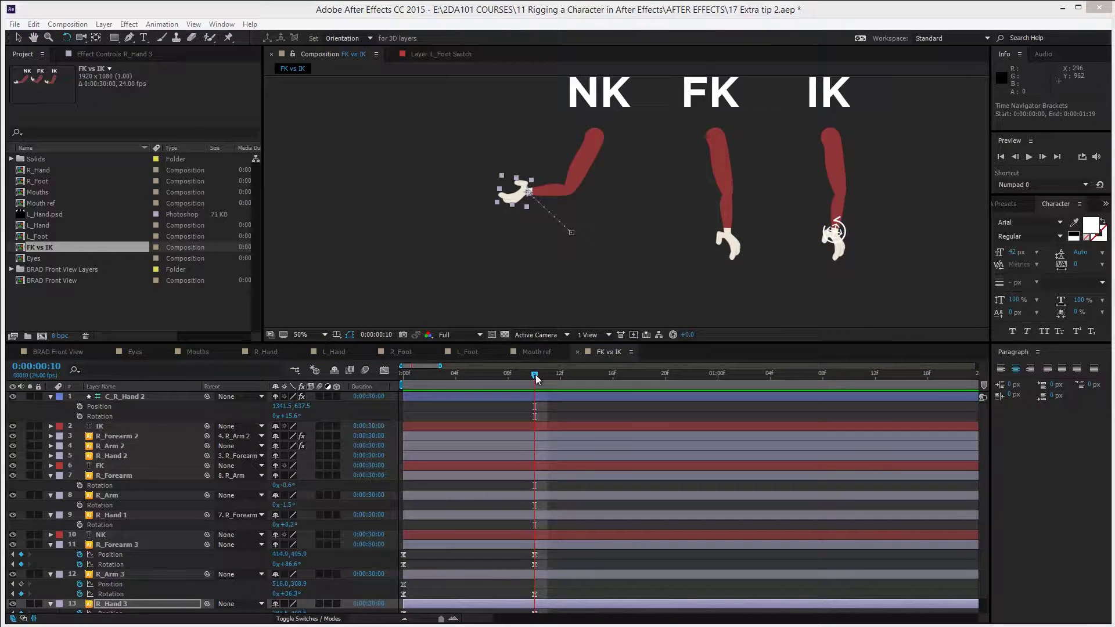
drag(535, 374, 534, 398)
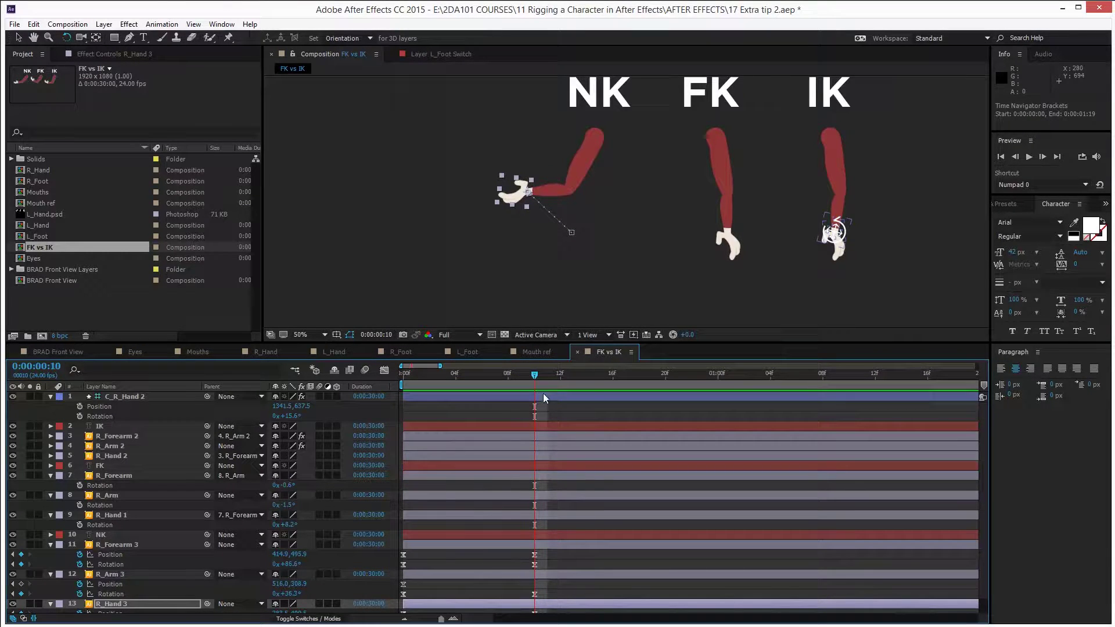
Rotate the FK upper arm at the shoulder, the hand at the wrist, and the forearm at the elbow
key(space)
drag(672, 236, 541, 230)
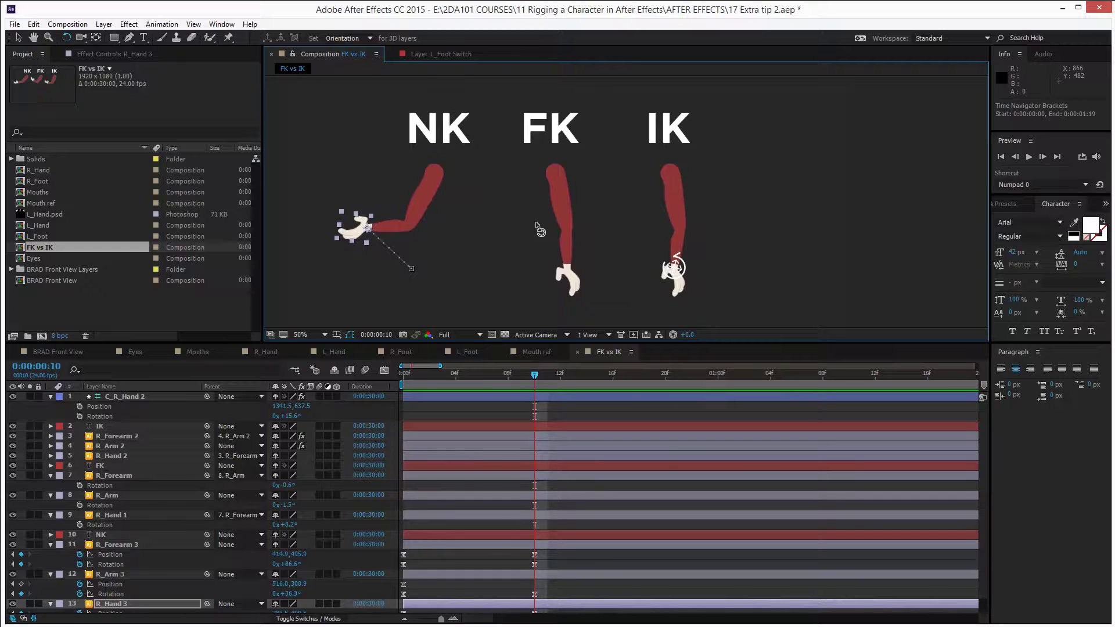
drag(550, 223, 500, 220)
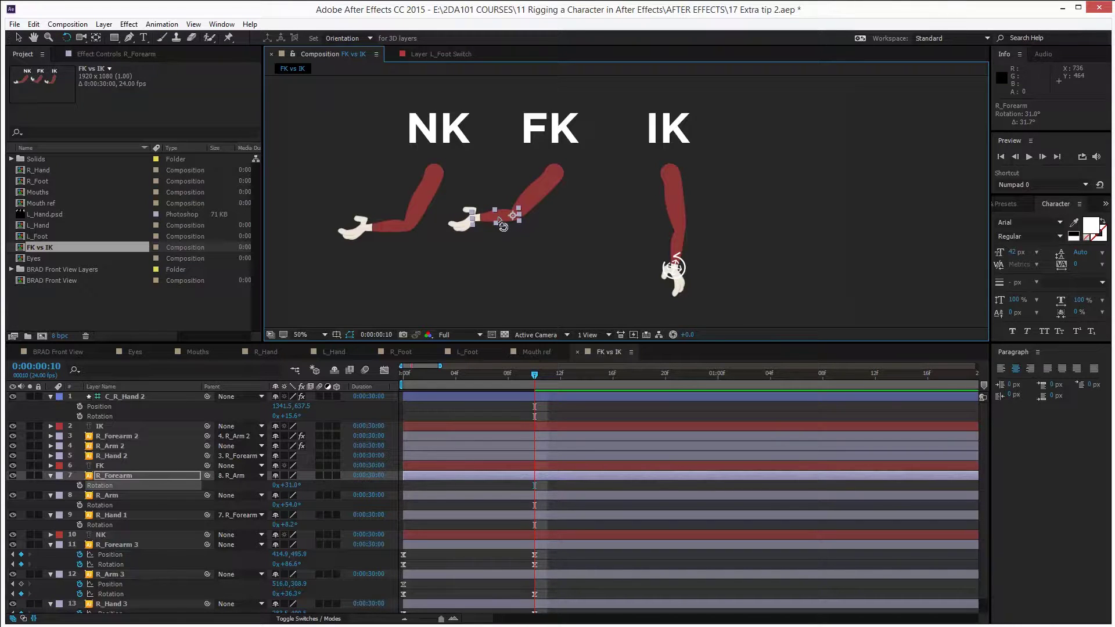
mouse_move(471, 225)
mouse_down()
mouse_move(465, 214)
mouse_move(474, 224)
mouse_up()
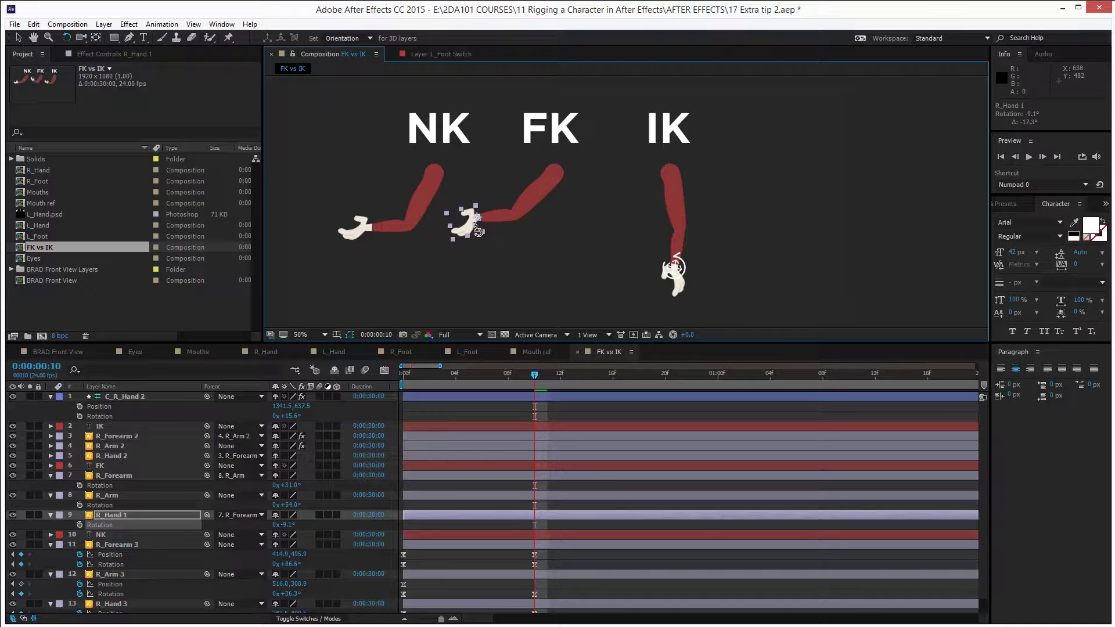
drag(508, 209, 490, 231)
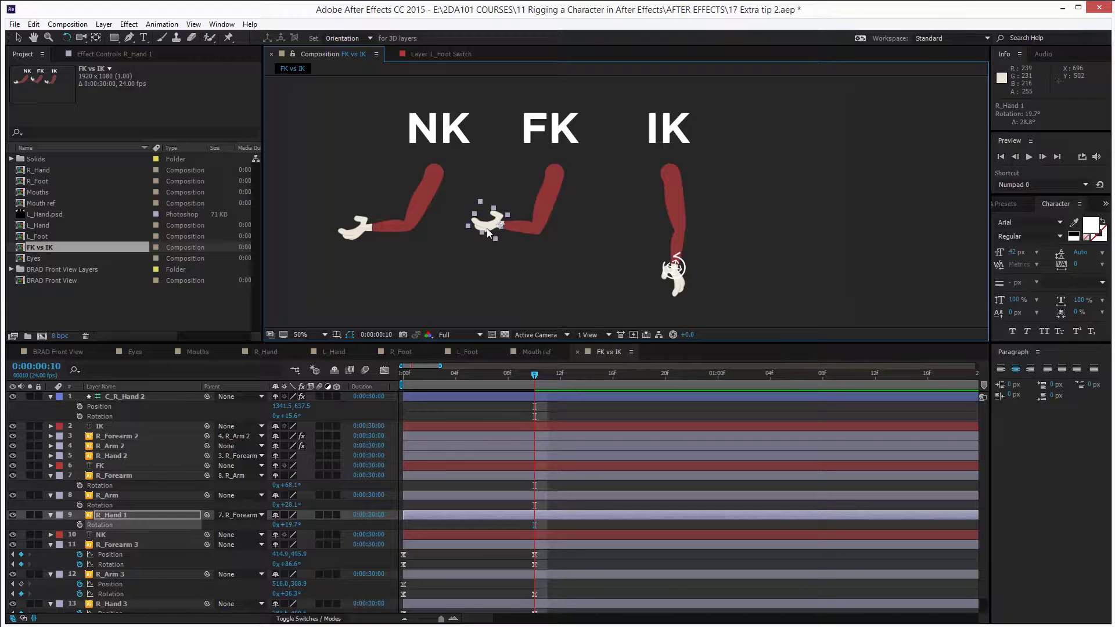
key(v)
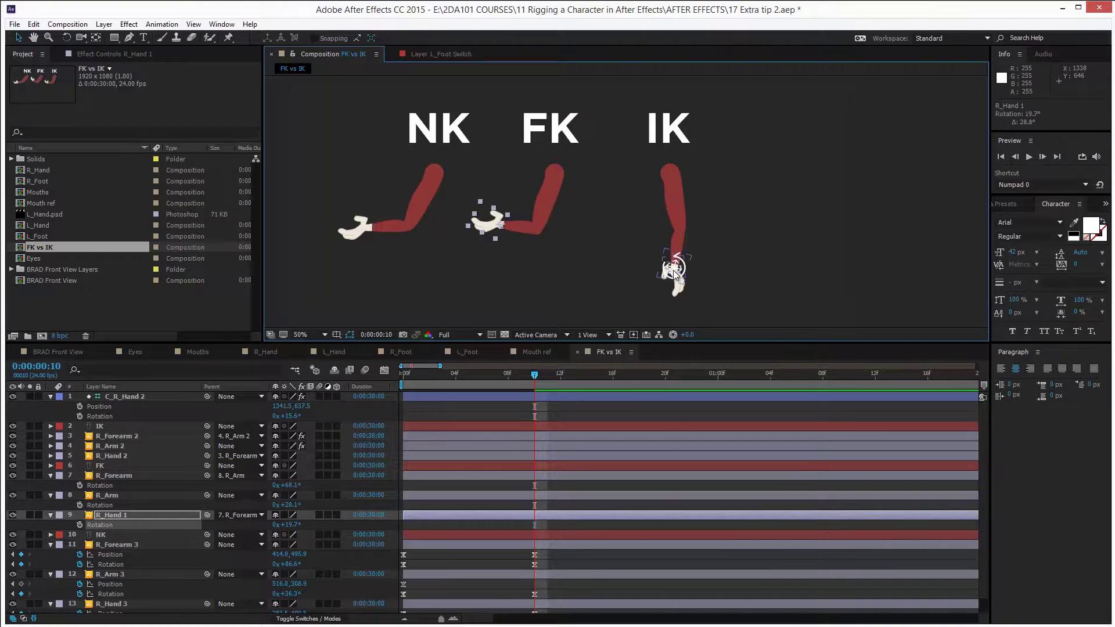
Drag the IK hand controller C_R_Hand 2 up-left and rotate it slightly to bend the arm
drag(673, 270, 622, 249)
key(w)
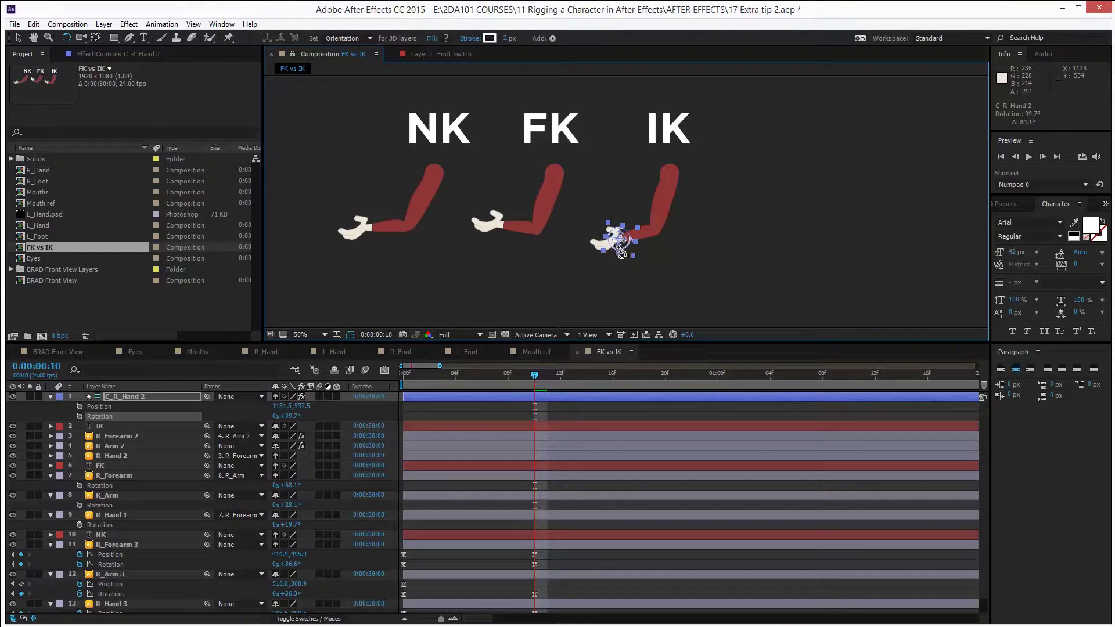
key(v)
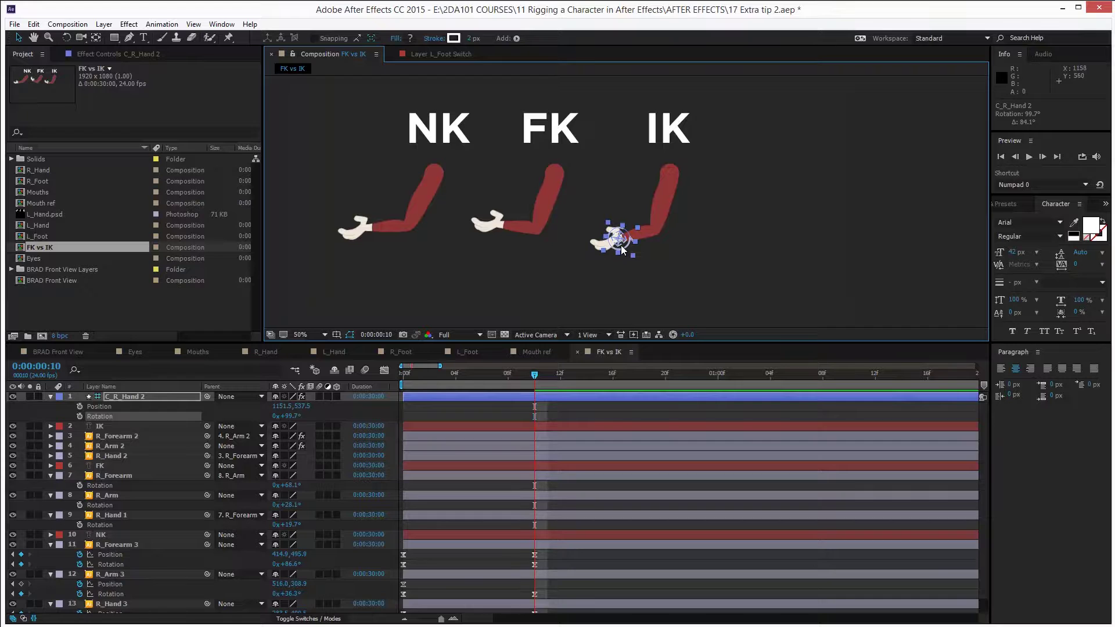
drag(619, 244, 650, 256)
key(w)
key(v)
key(w)
key(v)
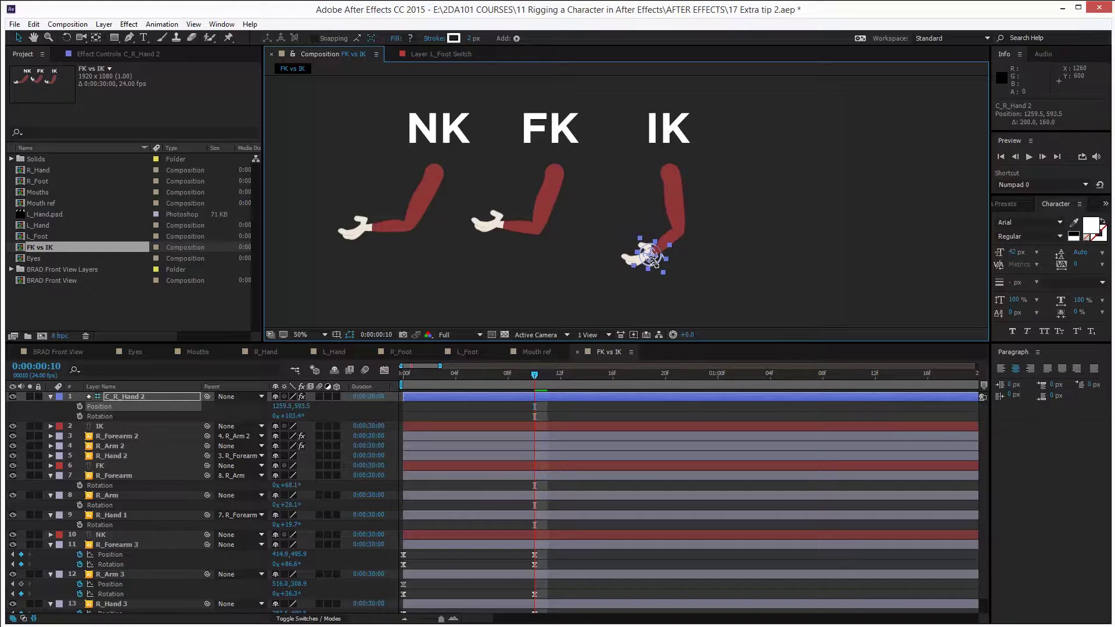
key(w)
drag(650, 256, 599, 237)
key(v)
key(w)
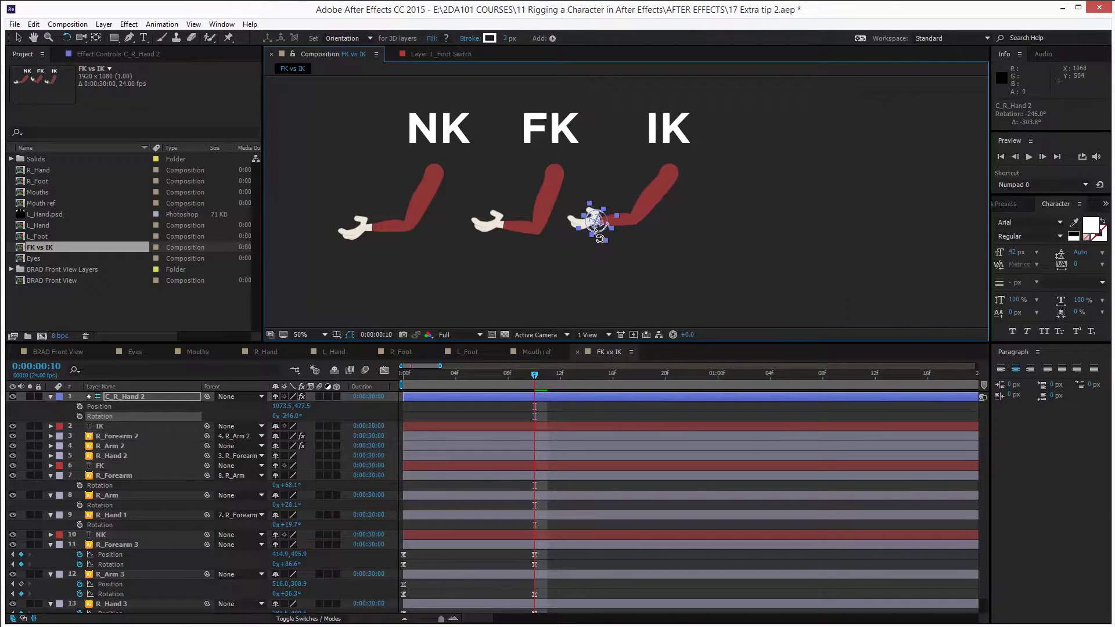
Key the IK hand's position and rotation at frame 0, pose it at frame 10, and return to frame 0
key(Home)
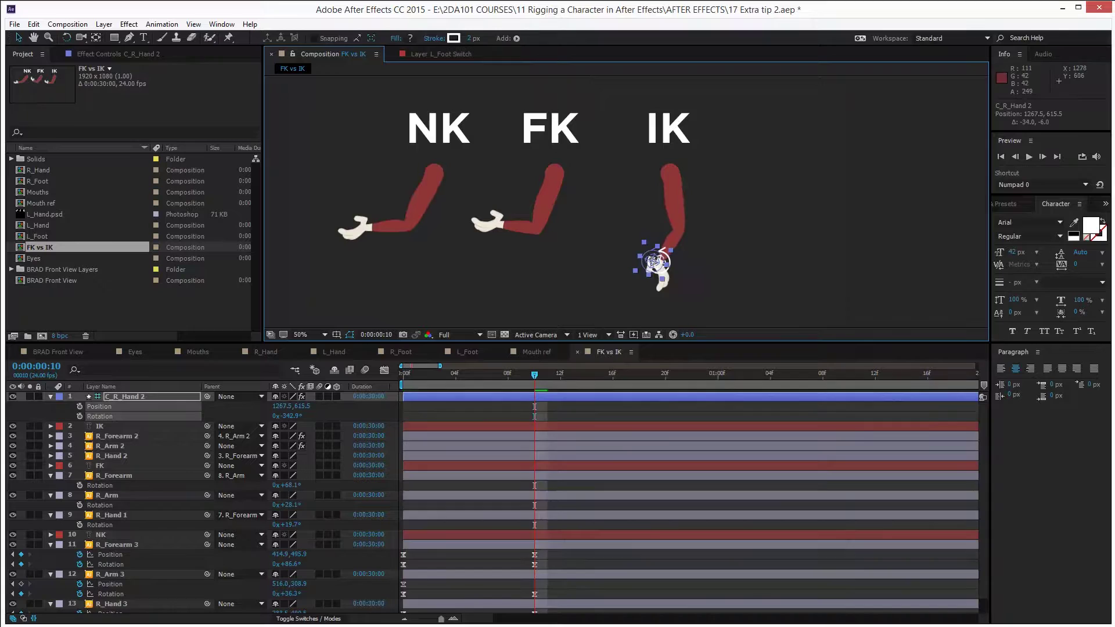
key(alt+shift+p)
key(alt+shift+r)
key(shift+Page_Down)
drag(651, 256, 601, 218)
key(shift+Page_Down)
key(shift+Page_Down)
key(Home)
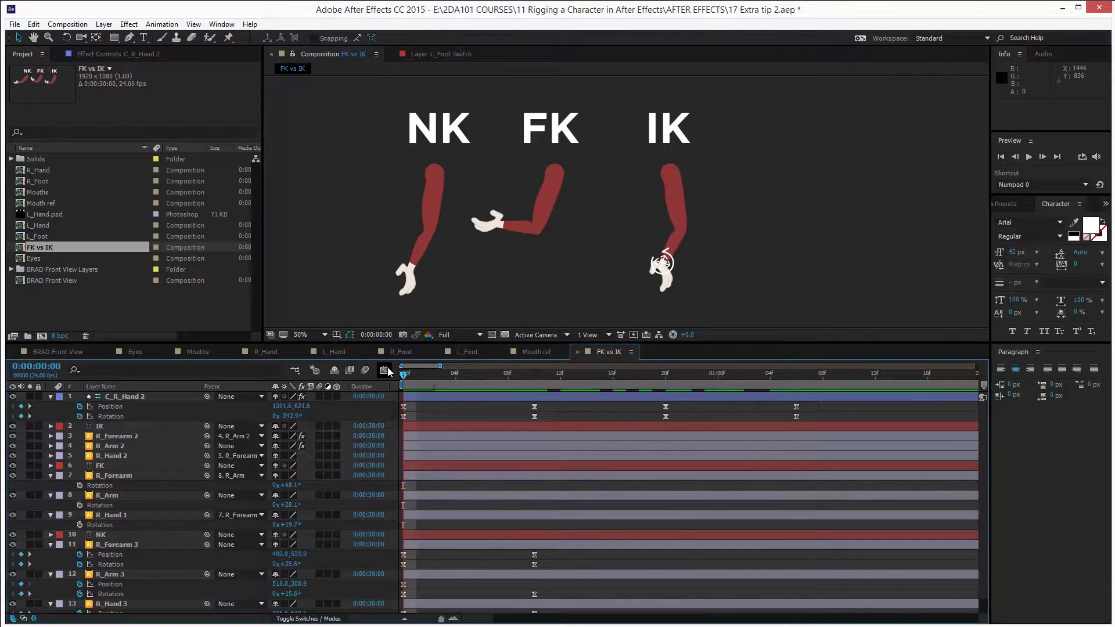
Preview the NK, FK and IK arm animations
key(space)
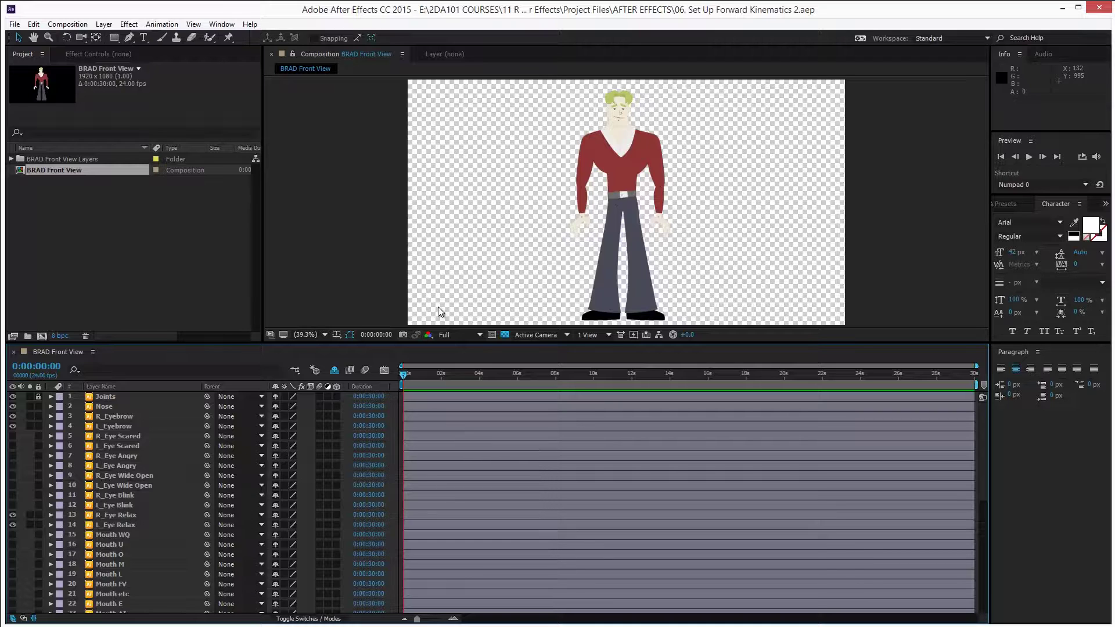
Parent L_Forearm to L_Arm
click(581, 199)
key(comma)
key(slash)
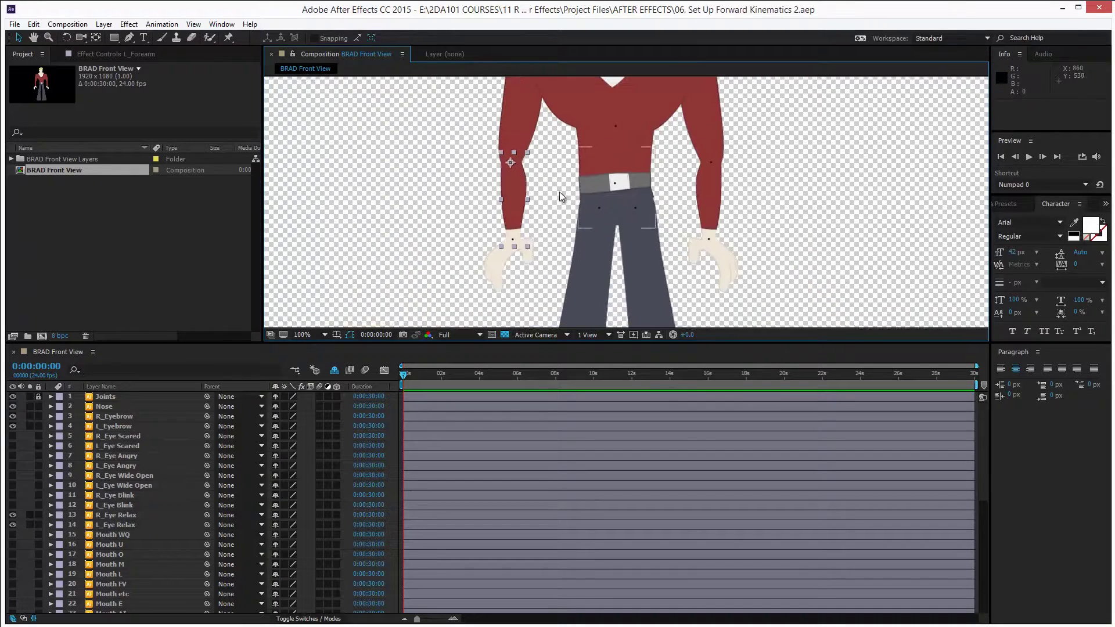
drag(559, 192, 610, 216)
scroll(178, 486, down, 8)
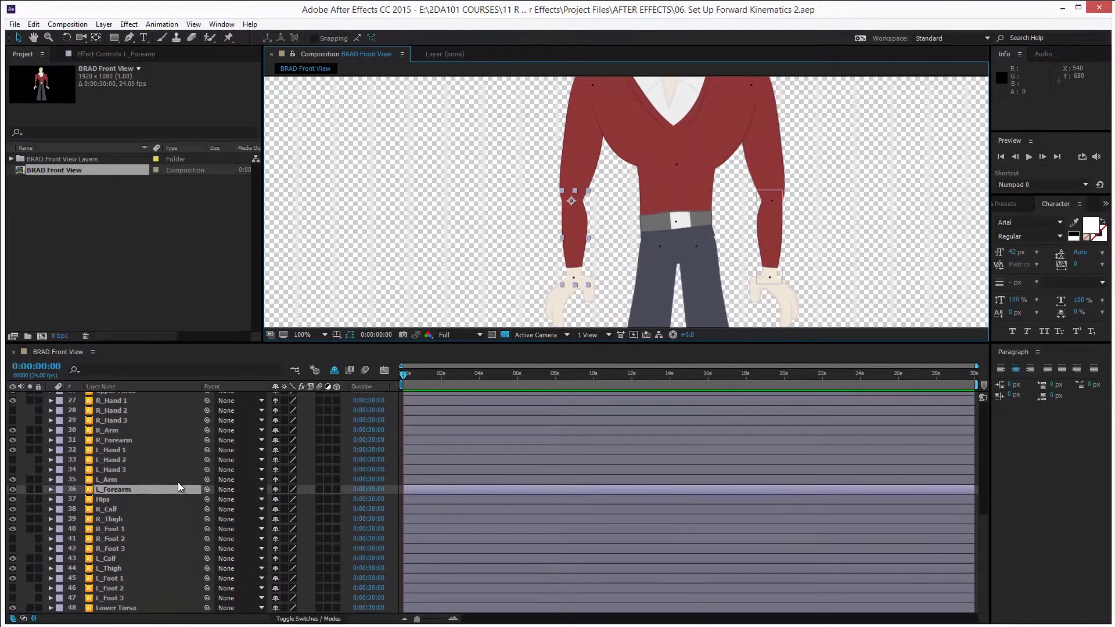
drag(207, 489, 145, 477)
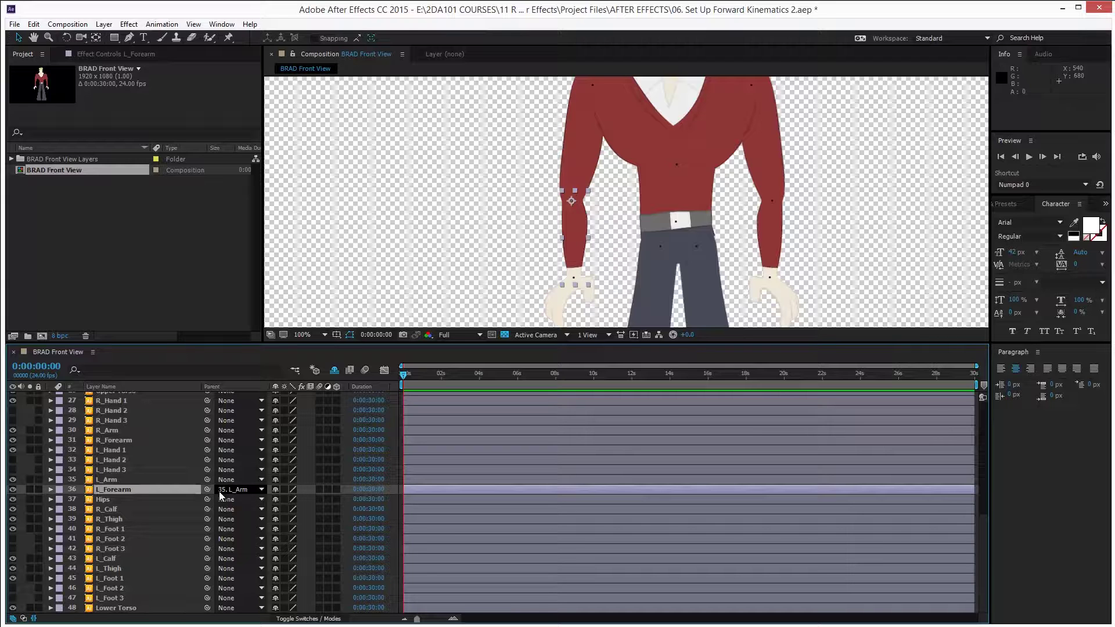
Parent L_Arm to Upper Torso and maximise the Timeline panel
click(193, 479)
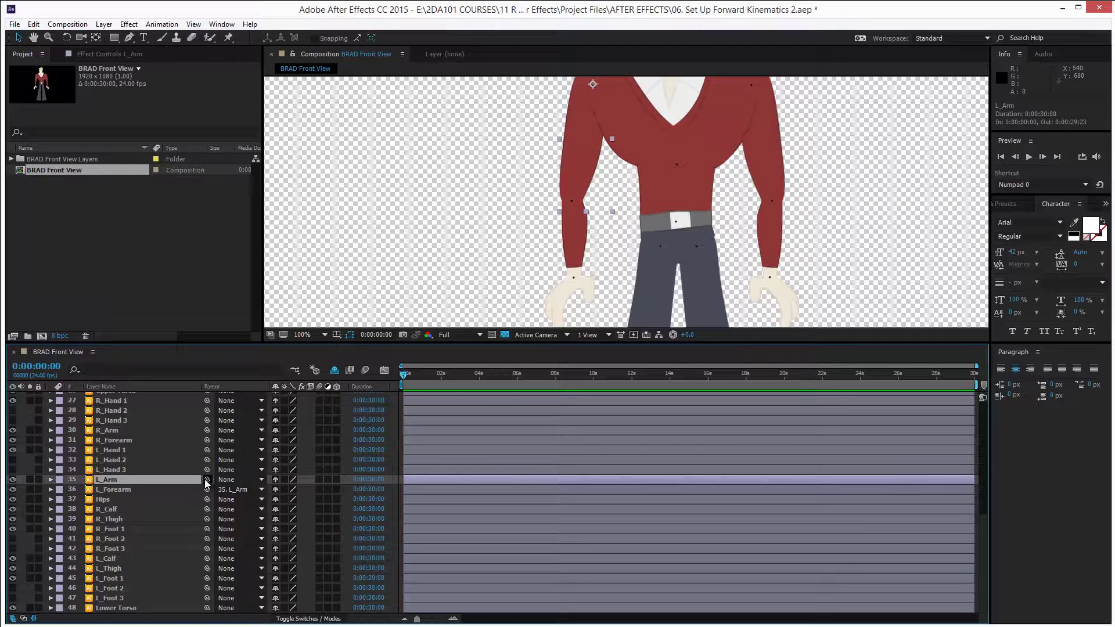
scroll(187, 480, up, 2)
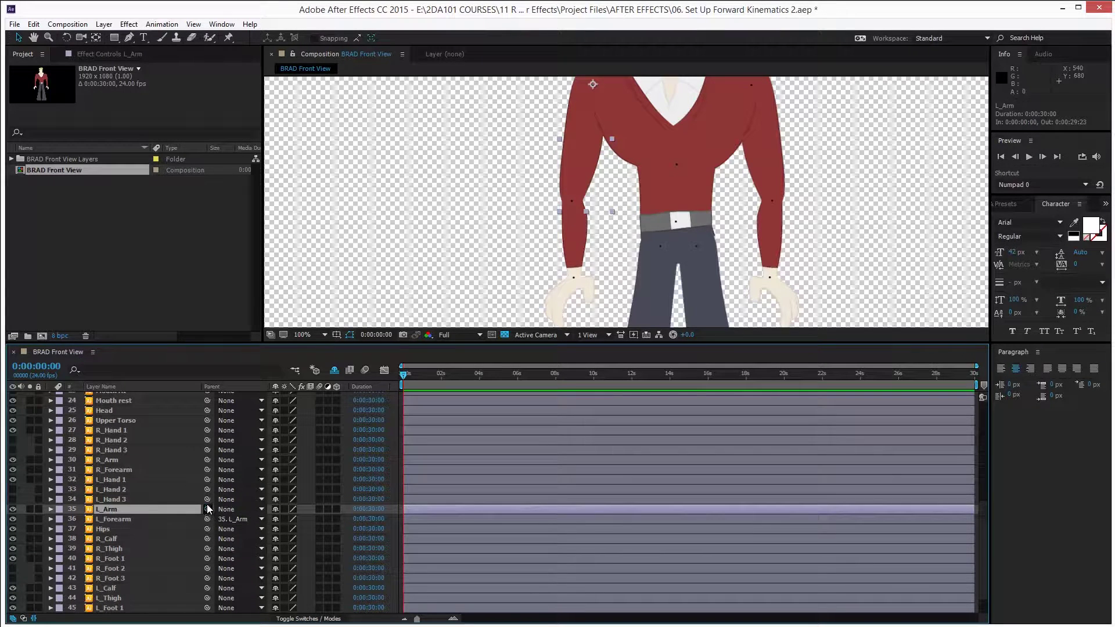
drag(207, 509, 131, 420)
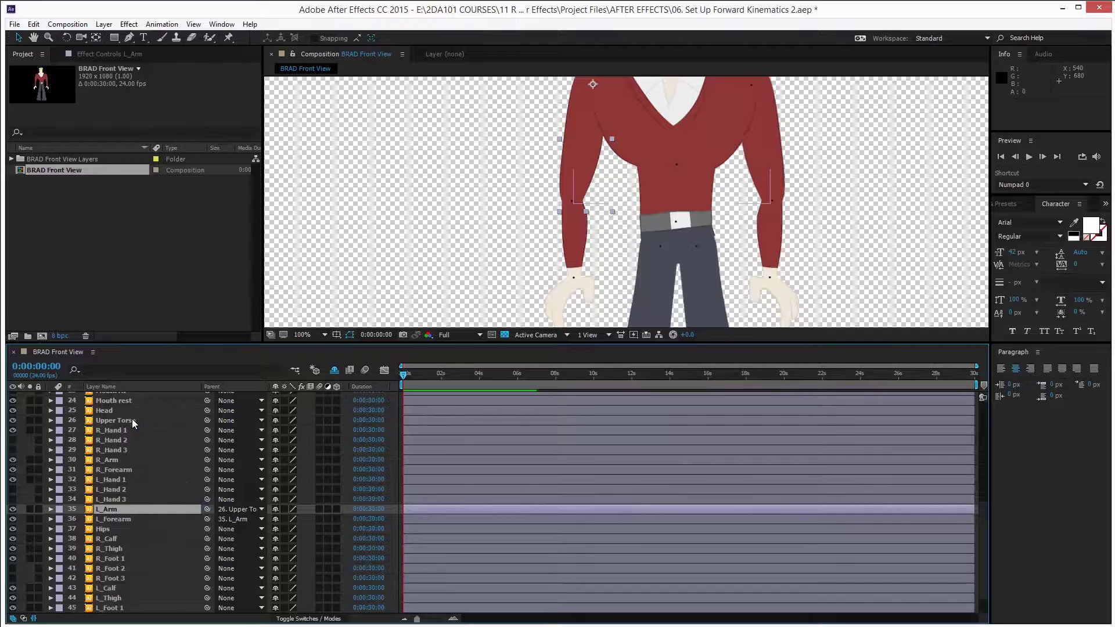
click(132, 420)
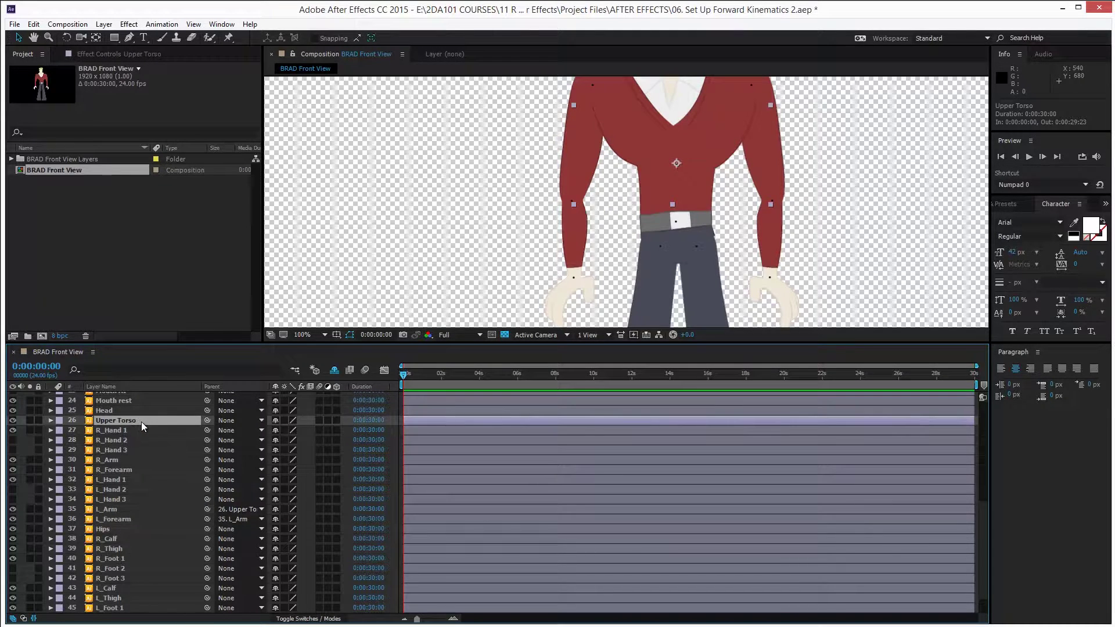
key(grave)
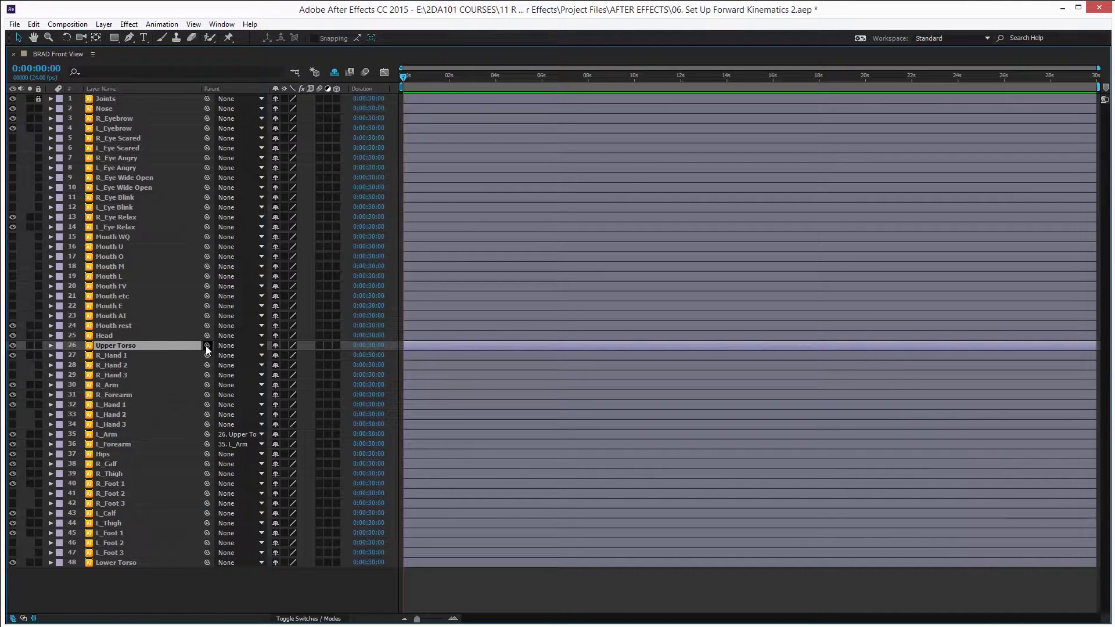
Parent Upper Torso to Lower Torso and Lower Torso to Hips, then restore the panel layout
drag(206, 348, 119, 560)
click(123, 560)
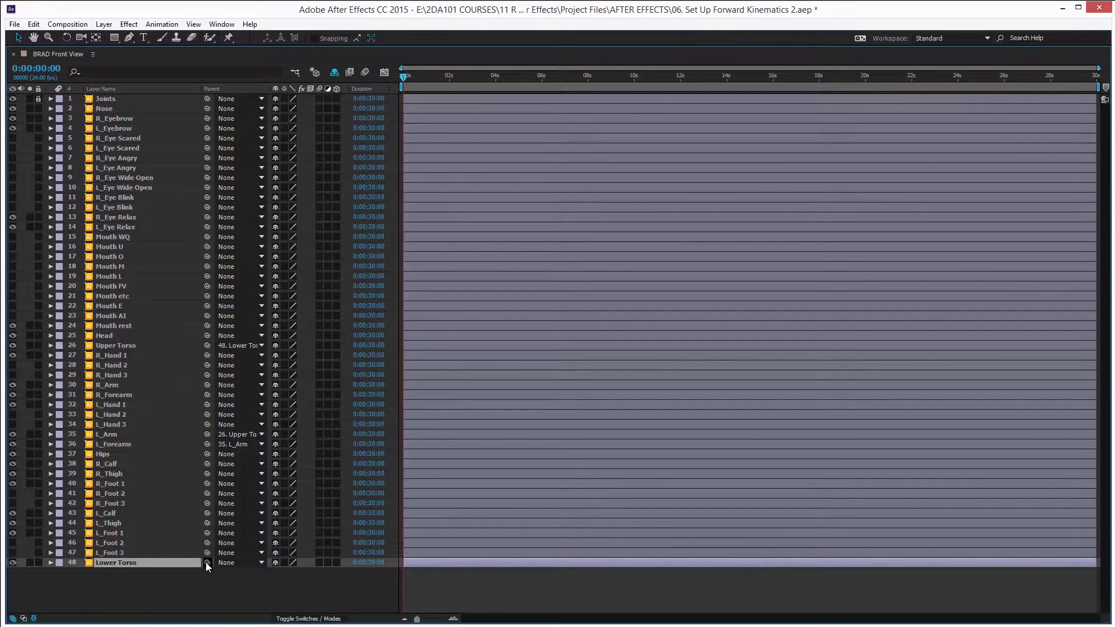
drag(207, 563, 122, 458)
key(grave)
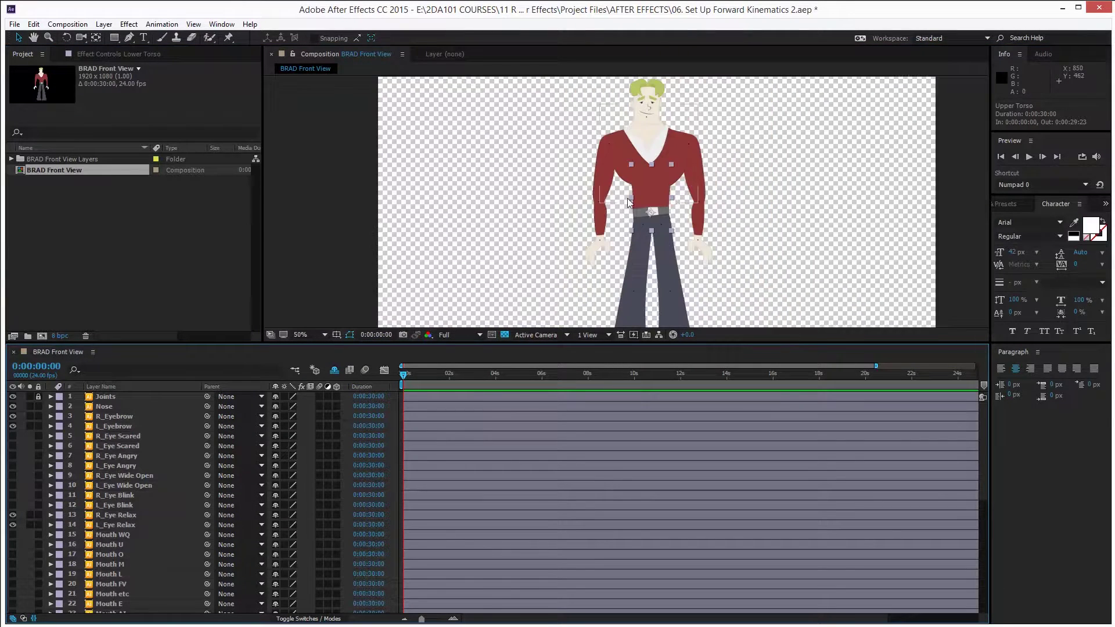
Parent R_Forearm to R_Arm
click(702, 221)
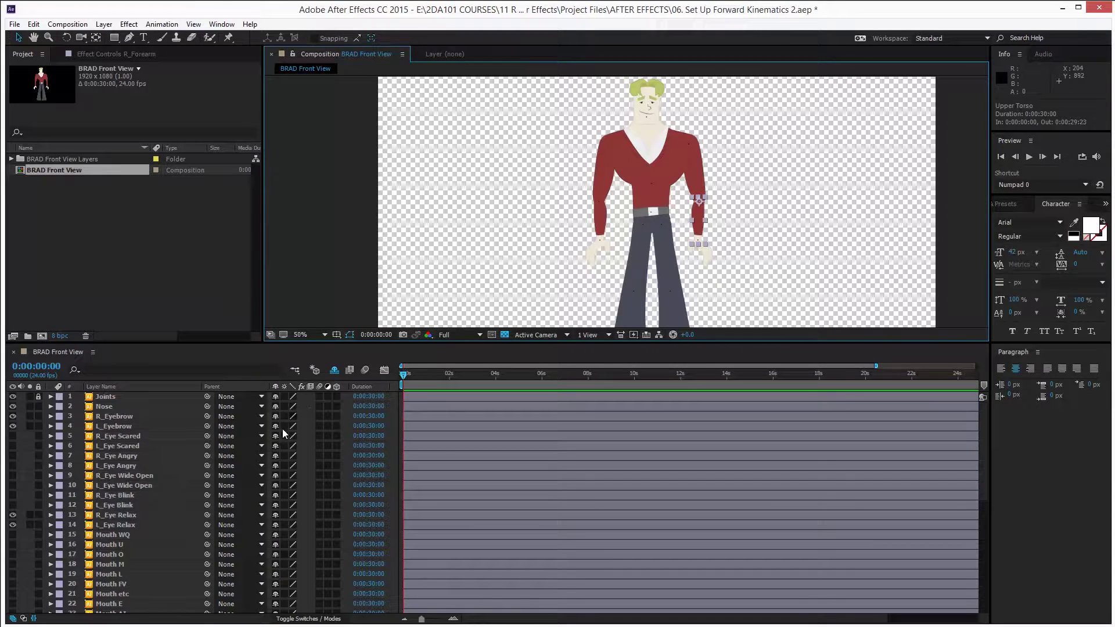
scroll(175, 500, down, 3)
drag(206, 515, 145, 504)
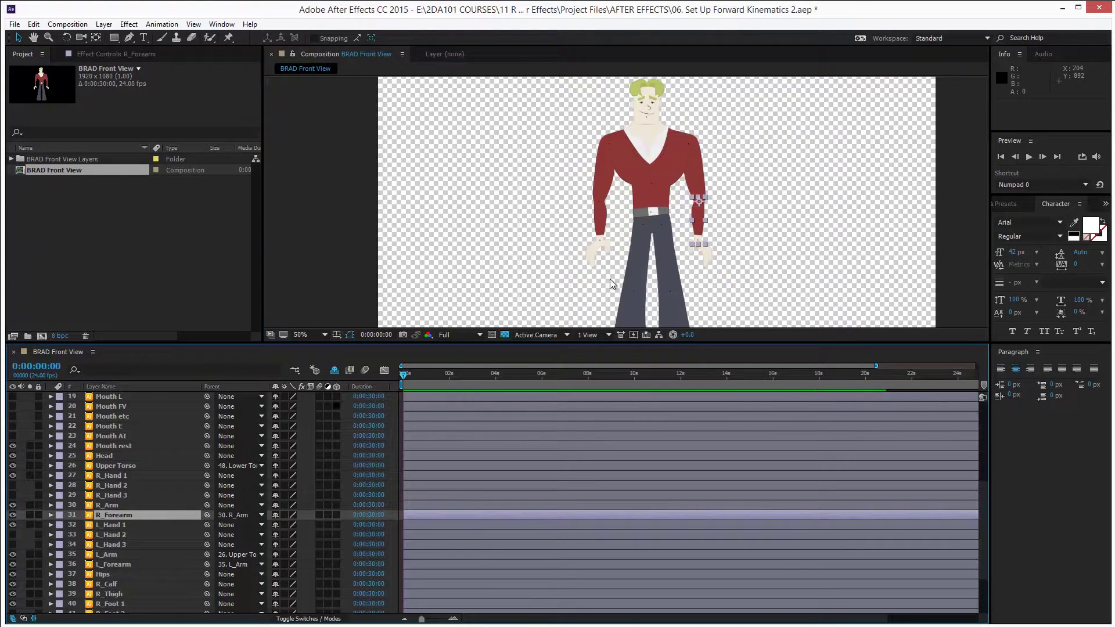
Parent both R_Arm and Head to Upper Torso
click(673, 200)
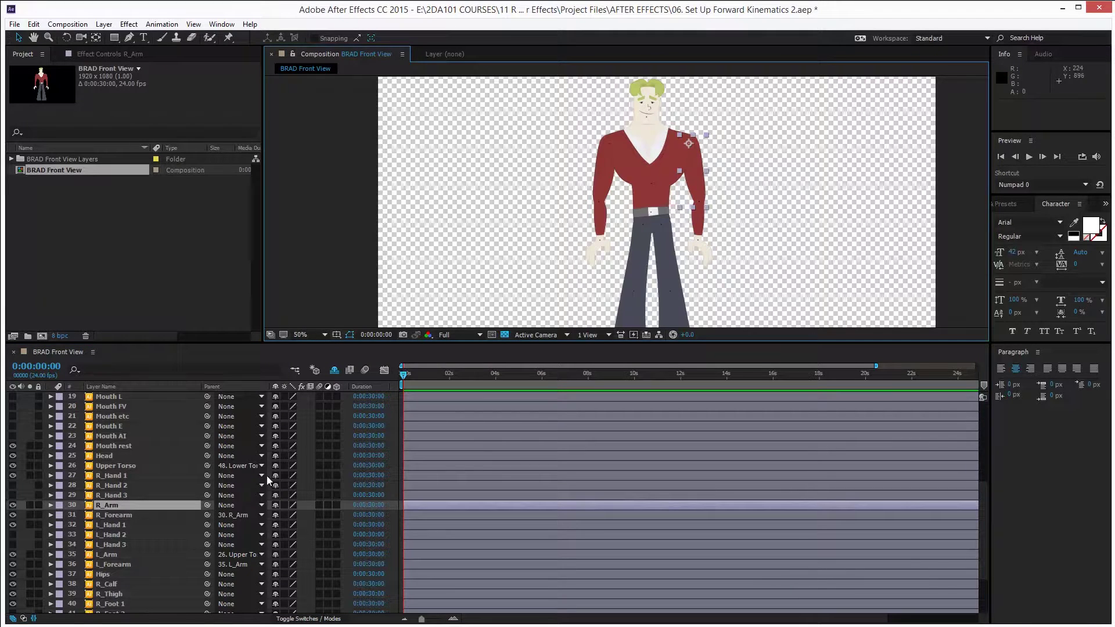
drag(207, 504, 149, 467)
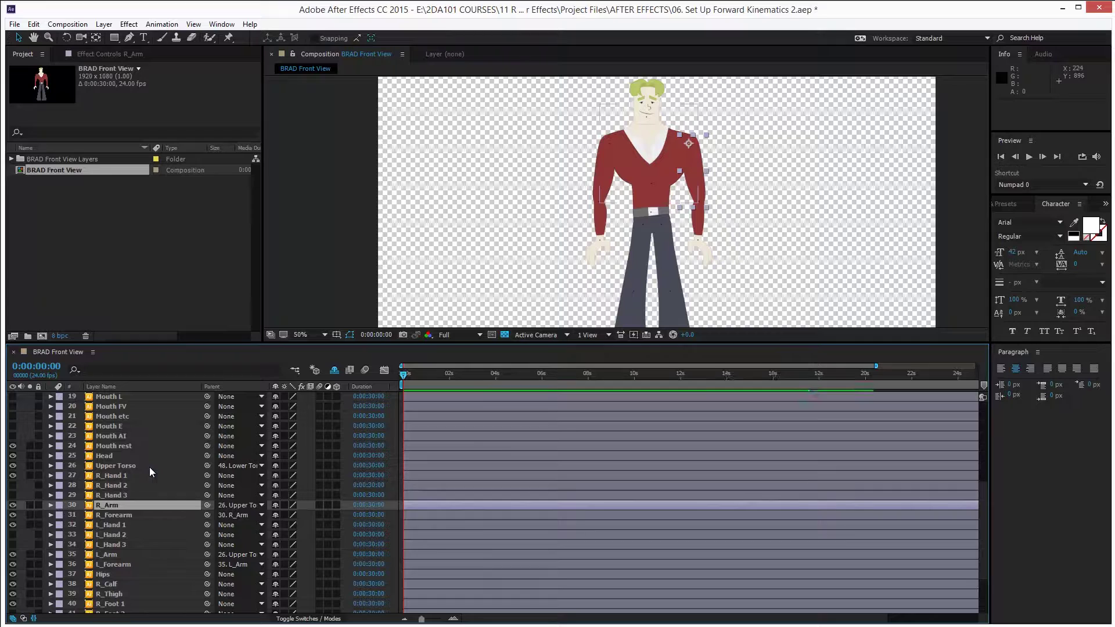
click(642, 88)
drag(207, 455, 142, 466)
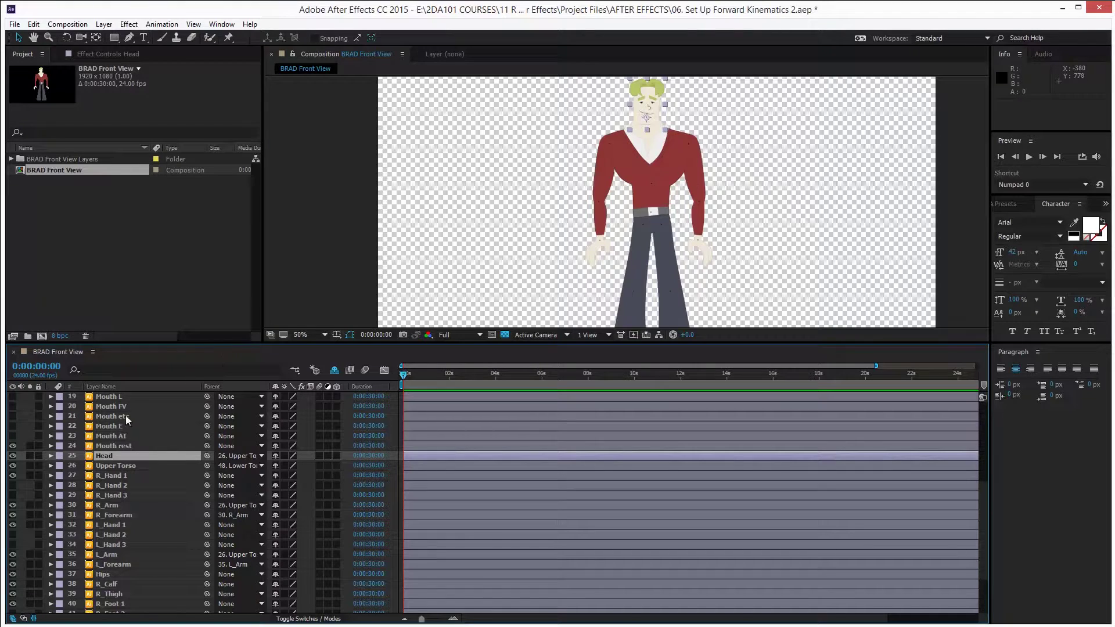
Pan down to Brad's legs and parent L_Calf to L_Thigh
key(h)
drag(550, 264, 474, 194)
key(v)
click(574, 295)
click(604, 293)
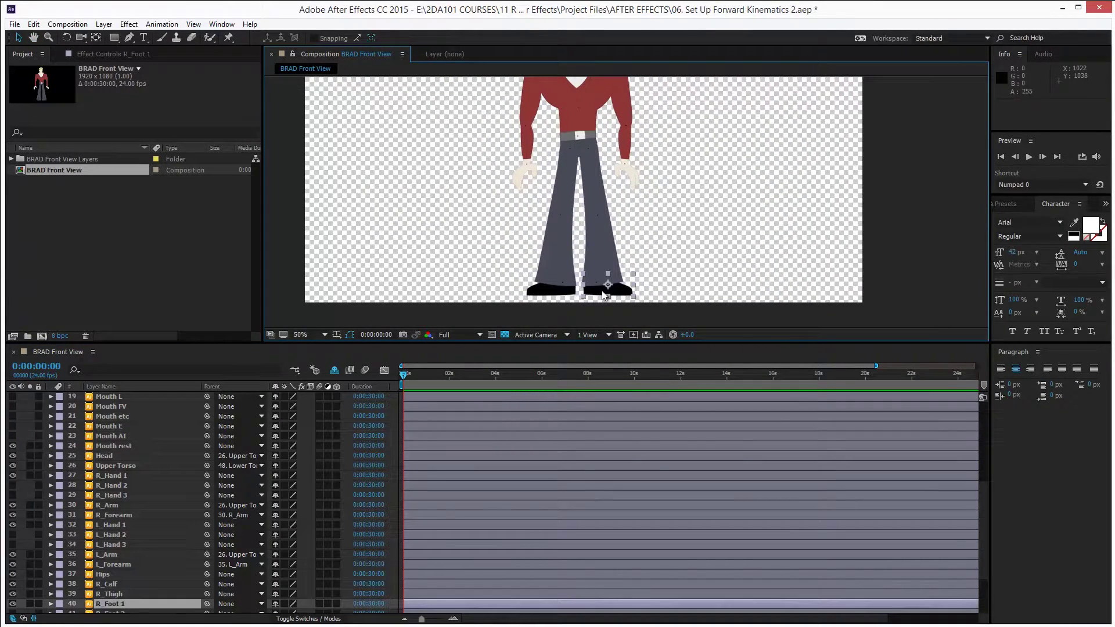
click(563, 252)
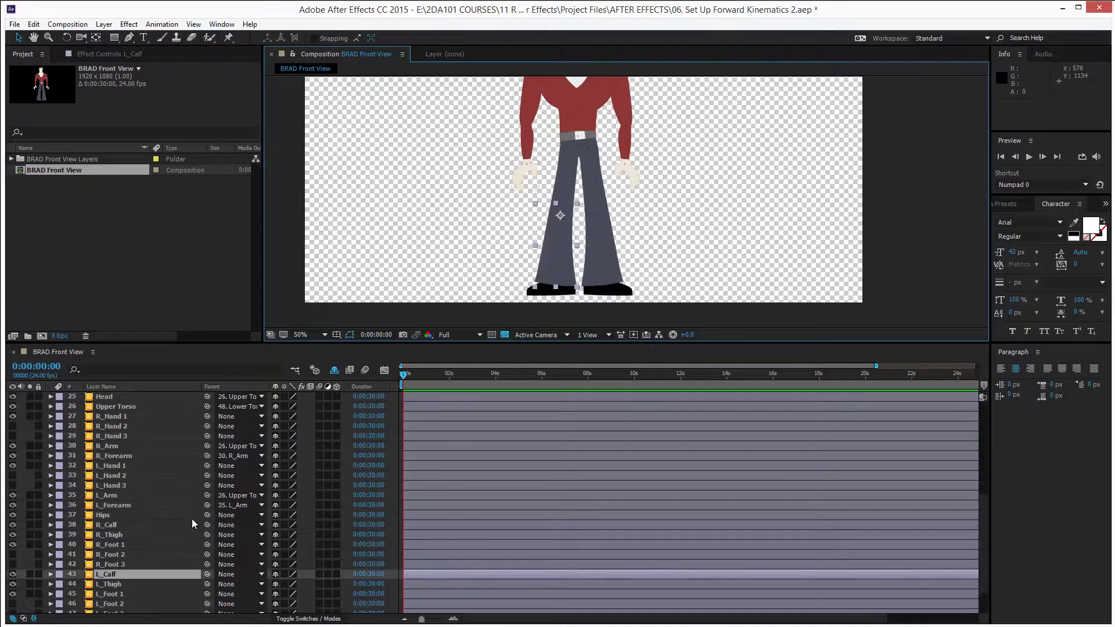
scroll(191, 518, down, 1)
drag(206, 559, 140, 568)
Parent L_Thigh to Hips and R_Calf to R_Thigh
click(141, 568)
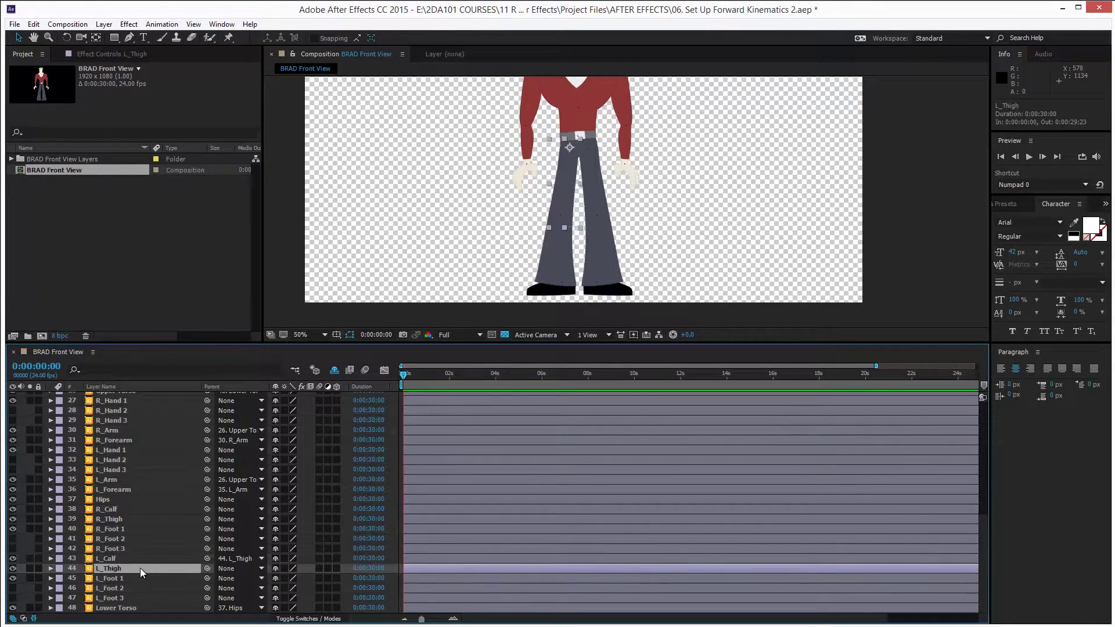
drag(207, 567, 175, 499)
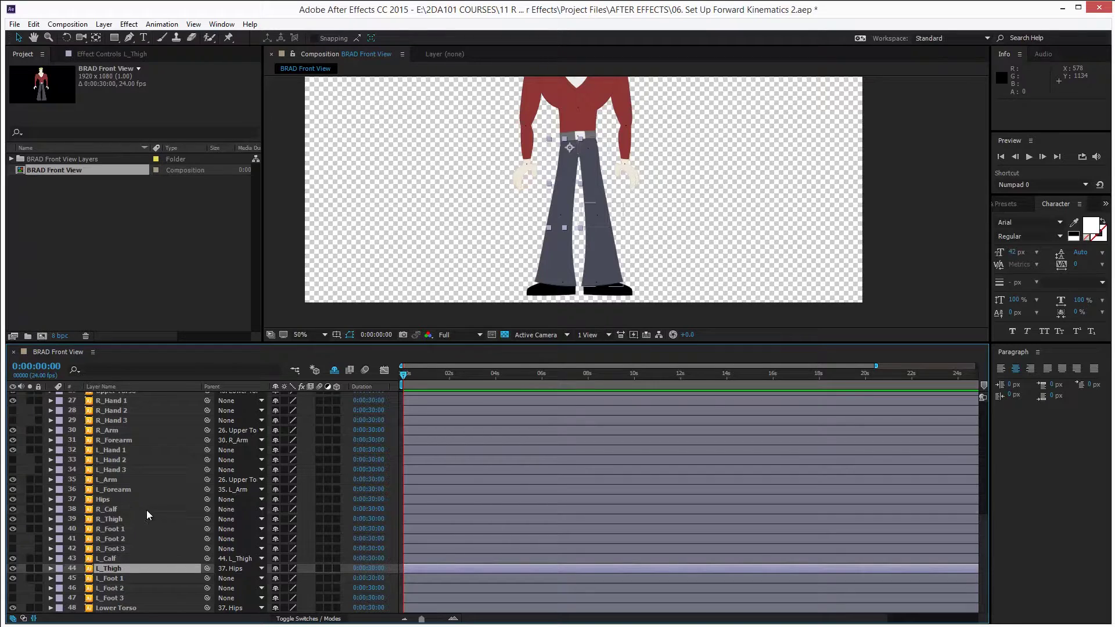
click(153, 509)
drag(207, 509, 134, 499)
click(157, 517)
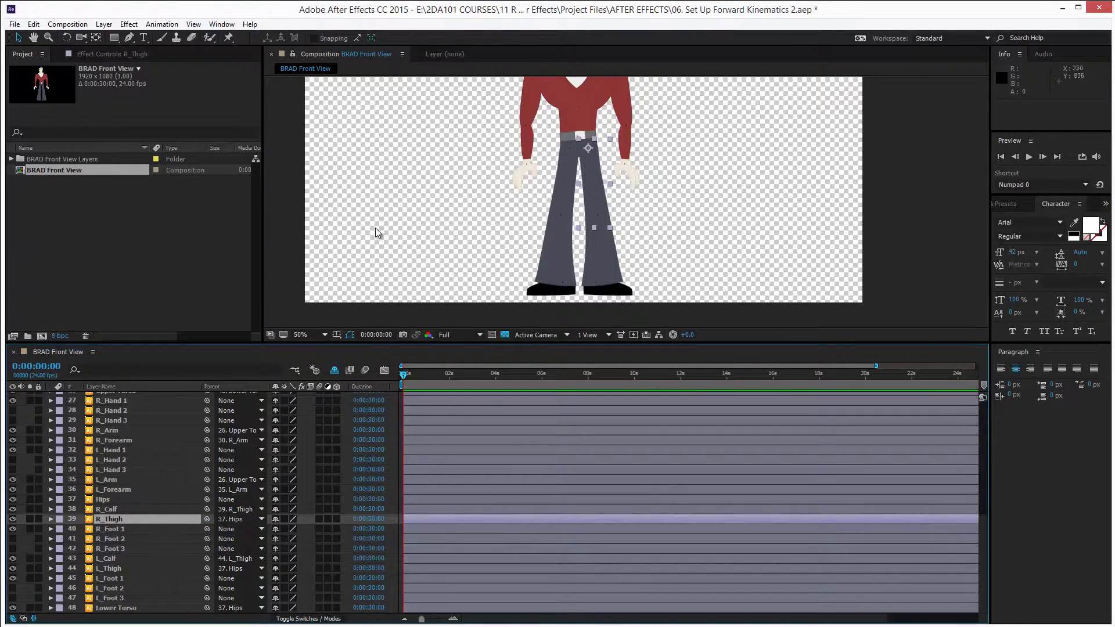
Rotate the left arm 16.2° and the right arm outward, and bend the calves to 15.2° and -13.2°
drag(453, 187, 371, 249)
key(w)
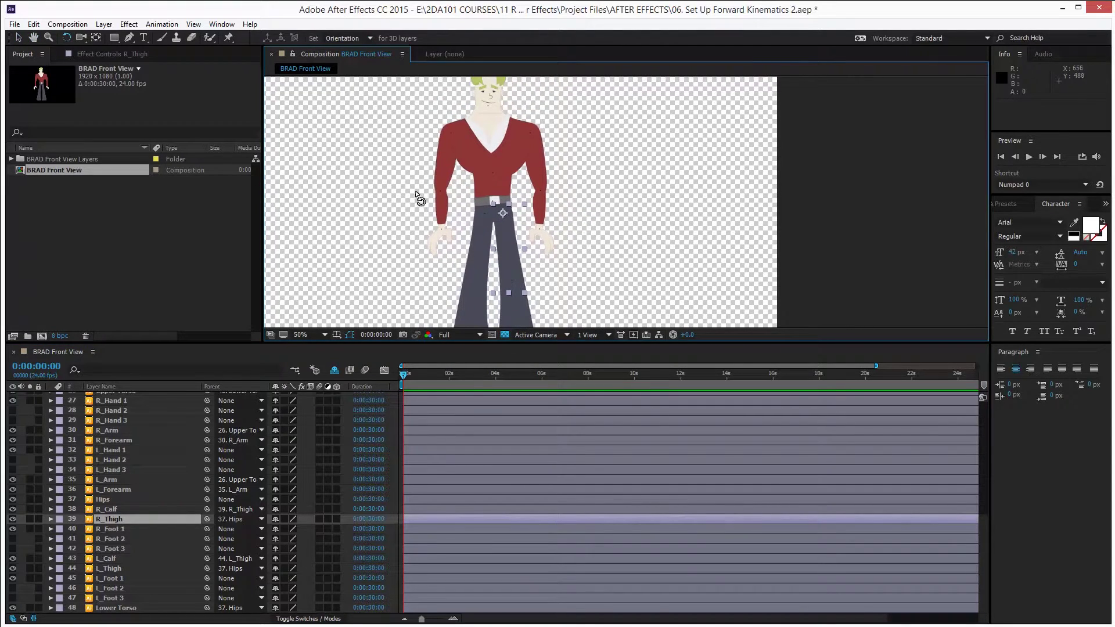
drag(441, 180, 421, 216)
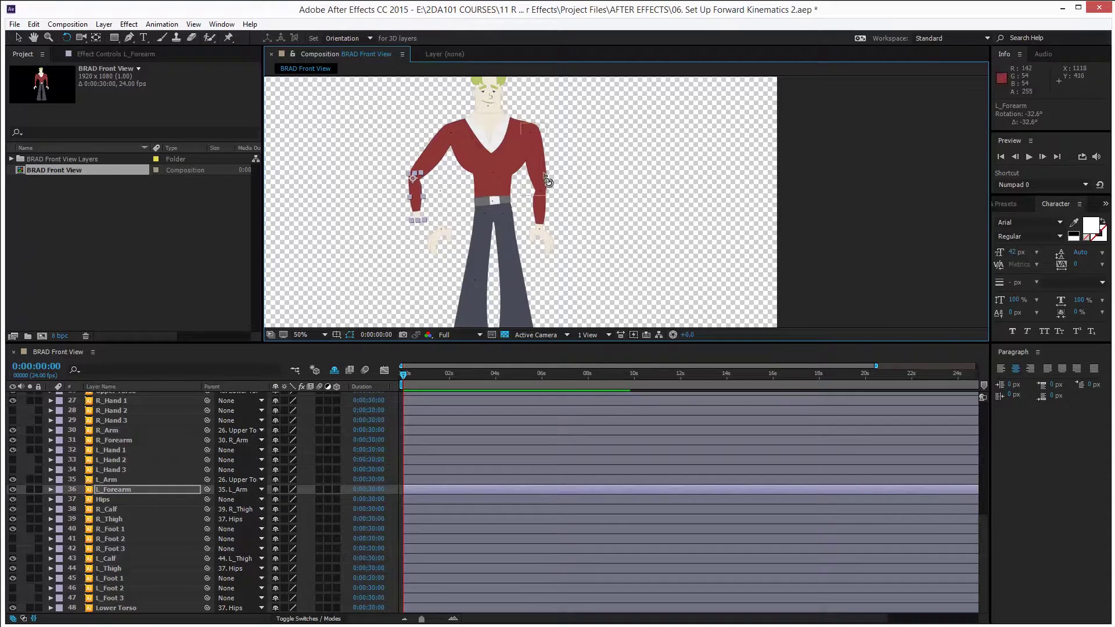
drag(547, 177, 566, 189)
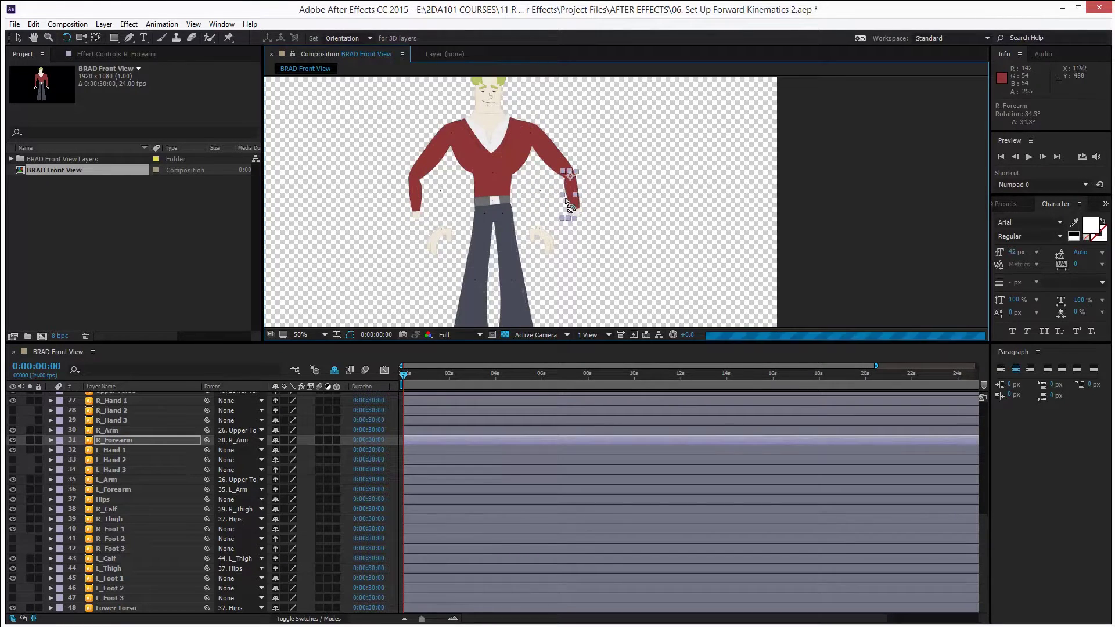
scroll(493, 256, down, 3)
drag(497, 242, 515, 274)
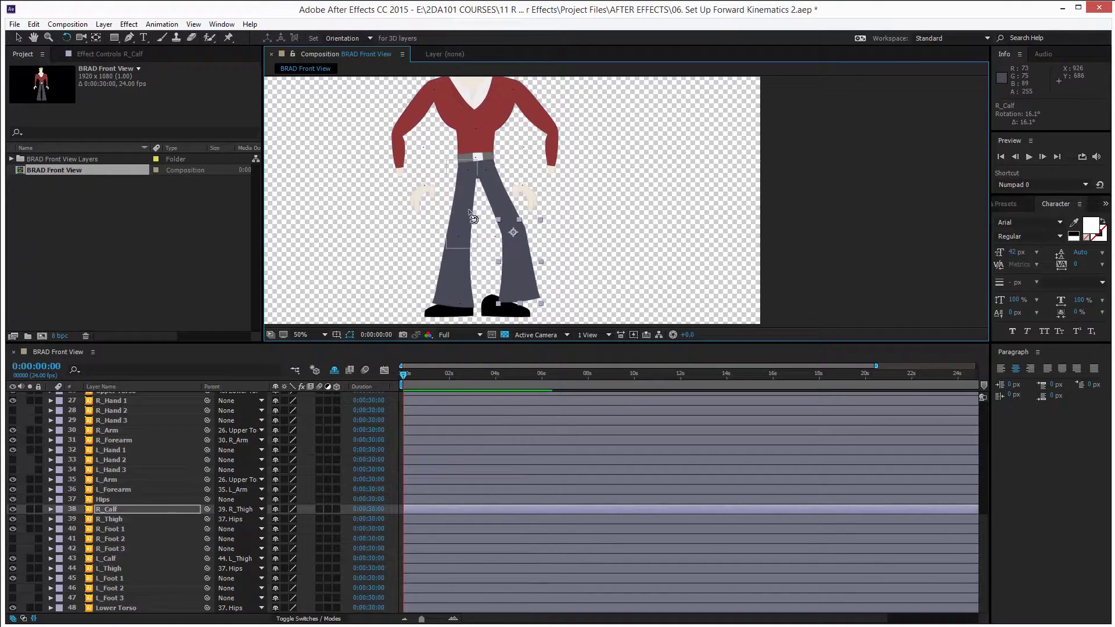
drag(448, 271, 451, 274)
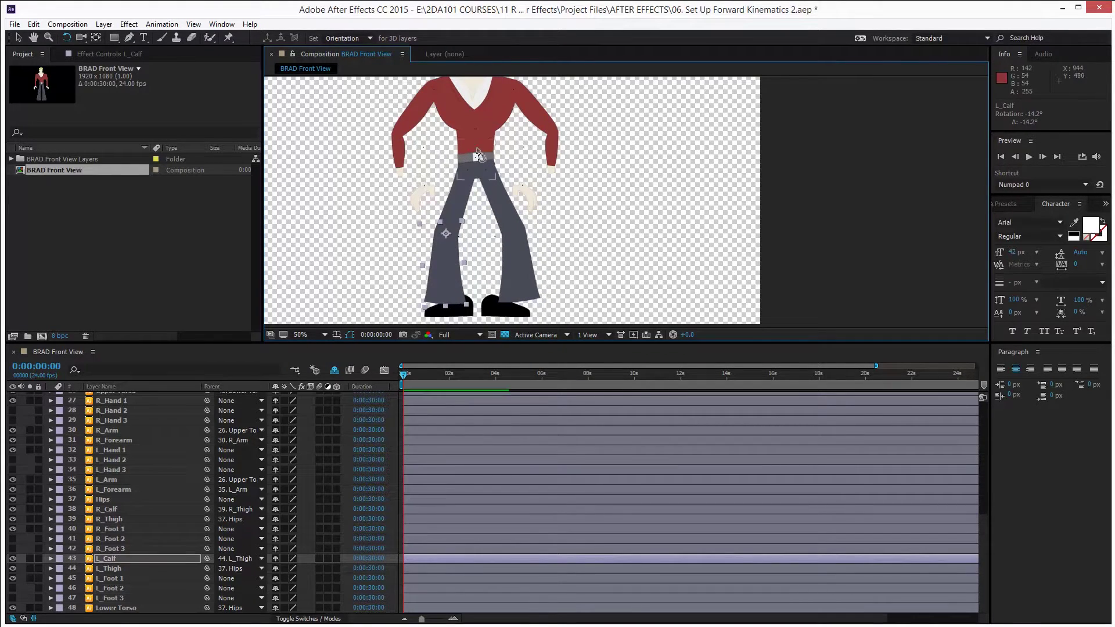
Tilt Upper Torso to 6.0°, the head to 21.7°, and rotate Lower Torso
drag(501, 120, 490, 182)
click(483, 97)
drag(483, 98, 494, 104)
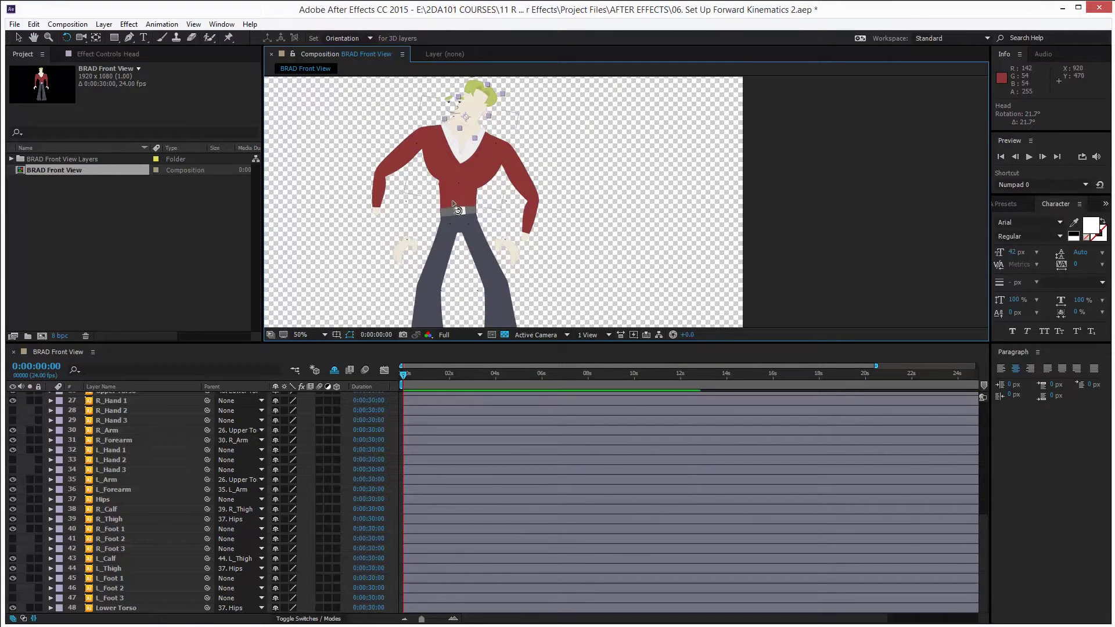
click(116, 608)
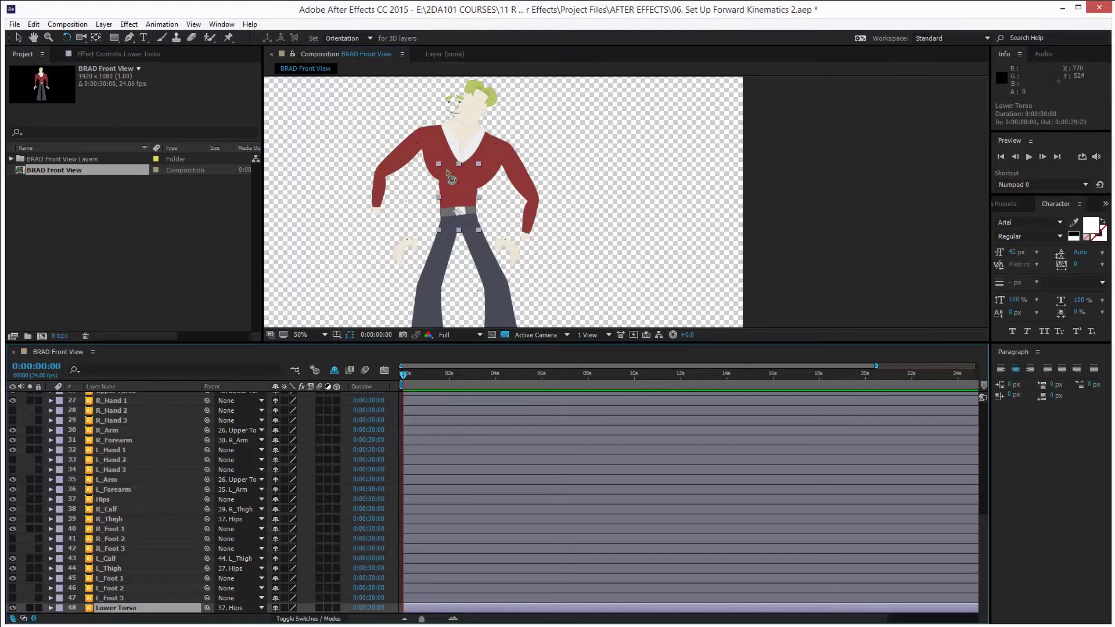
drag(475, 173, 459, 188)
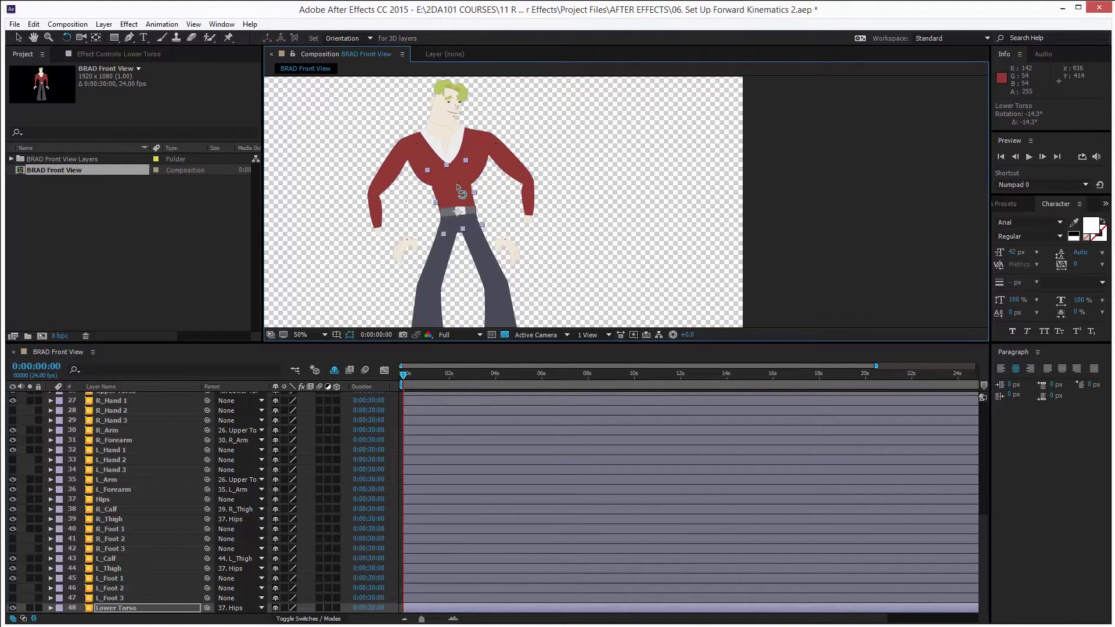